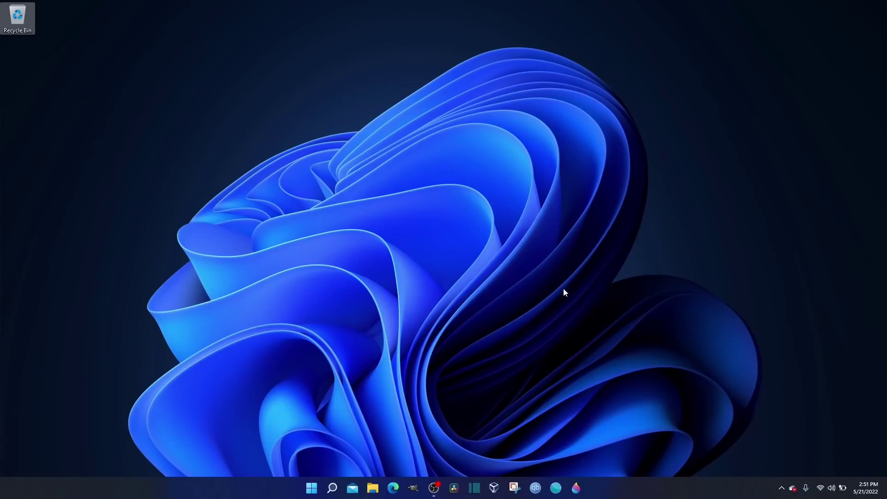
Launch Microsoft Edge from the Windows 11 taskbar.
click(393, 488)
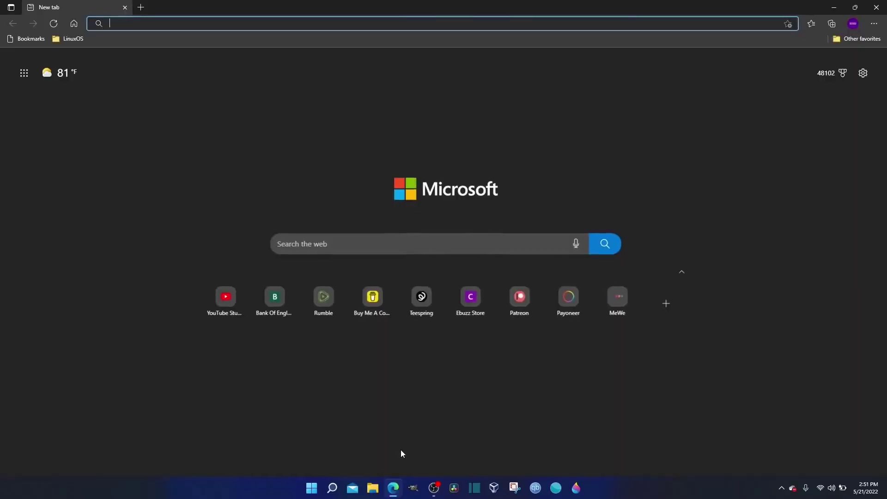
Search 'fedora 36' and download the Fedora 36 x86_64 DVD ISO from getfedora.org.
click(202, 21)
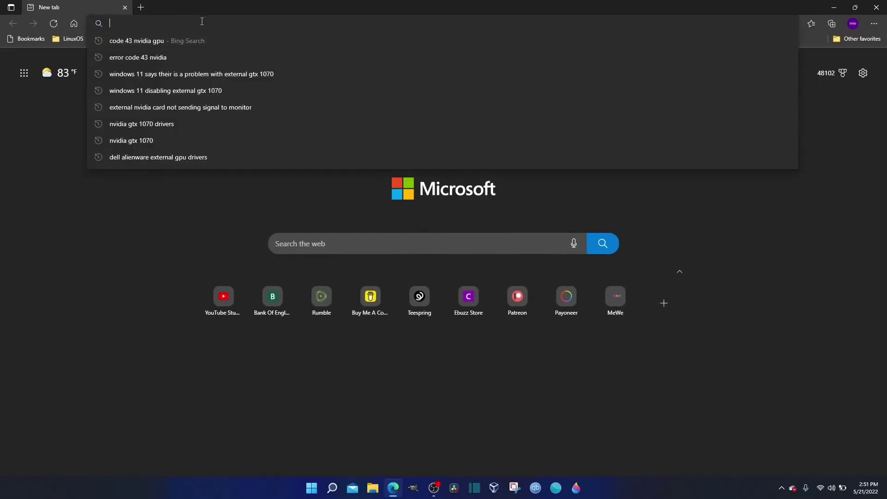
text(fedor)
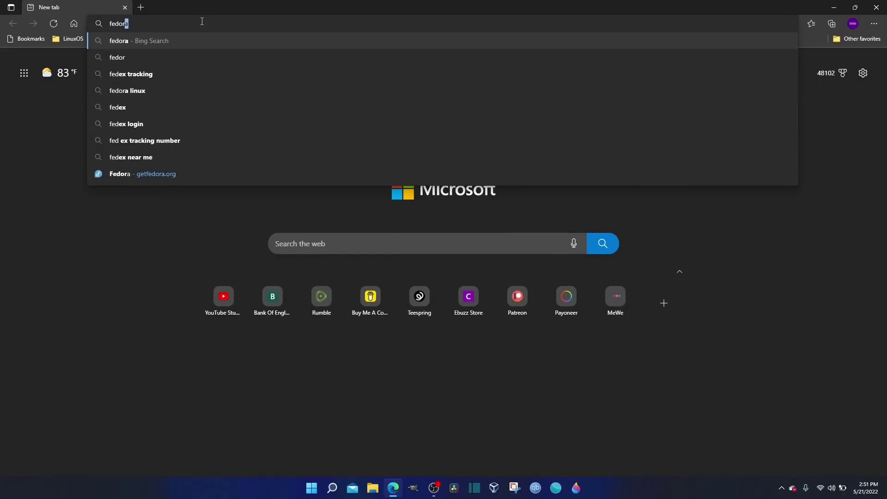
text(a 36)
key(Return)
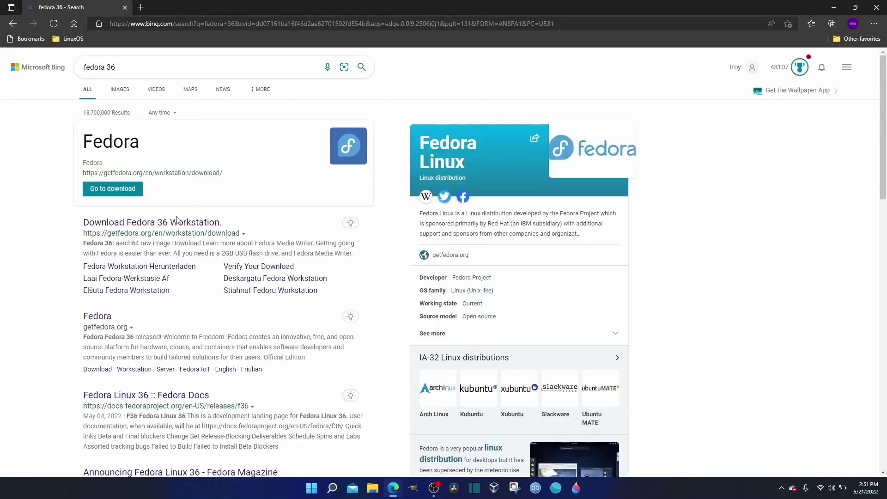
click(179, 223)
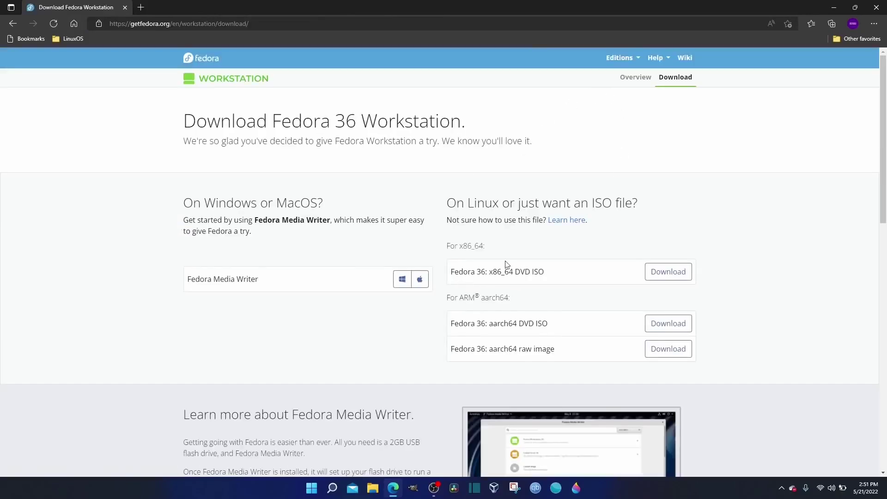
click(674, 272)
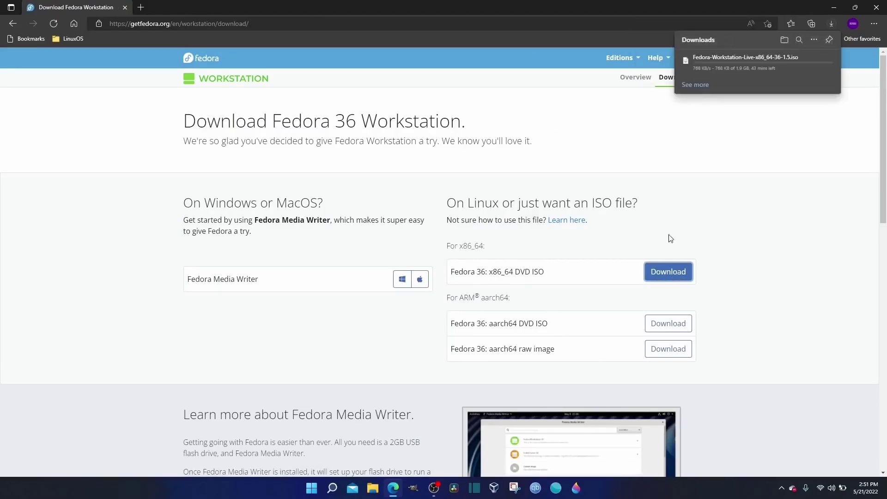
scroll(348, 329, down, 1)
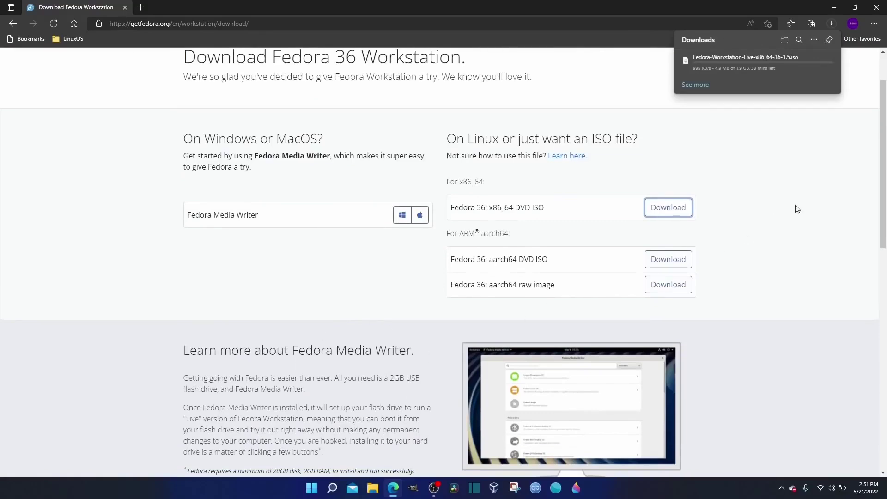
scroll(877, 189, down, 3)
scroll(869, 281, up, 5)
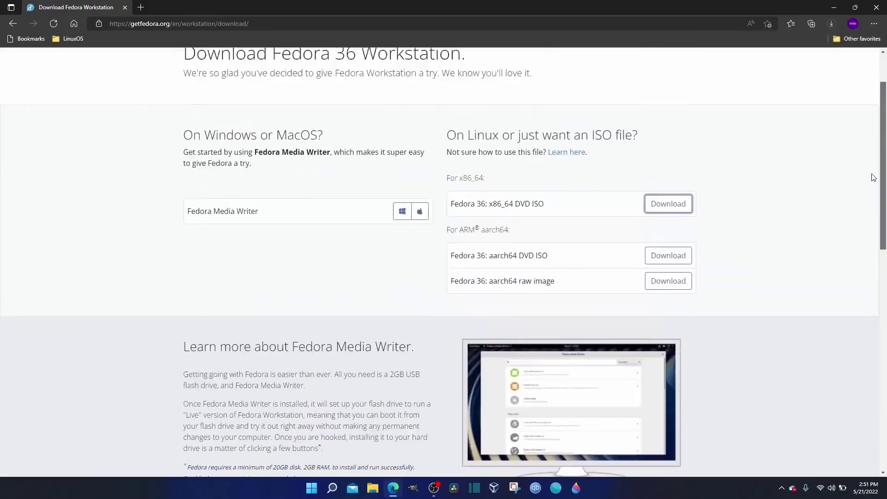
Search 'rufus' in a new tab, download Rufus 3.18 from rufus.ie, then minimize Edge.
click(141, 8)
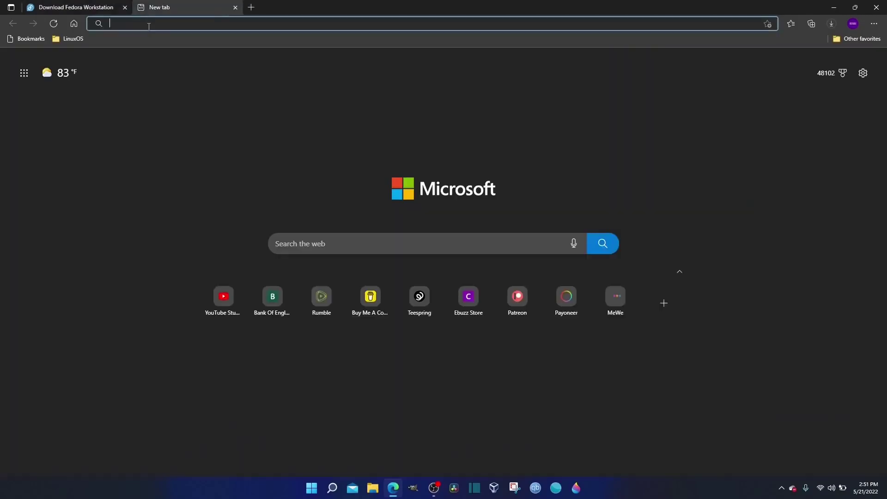
text(rufus)
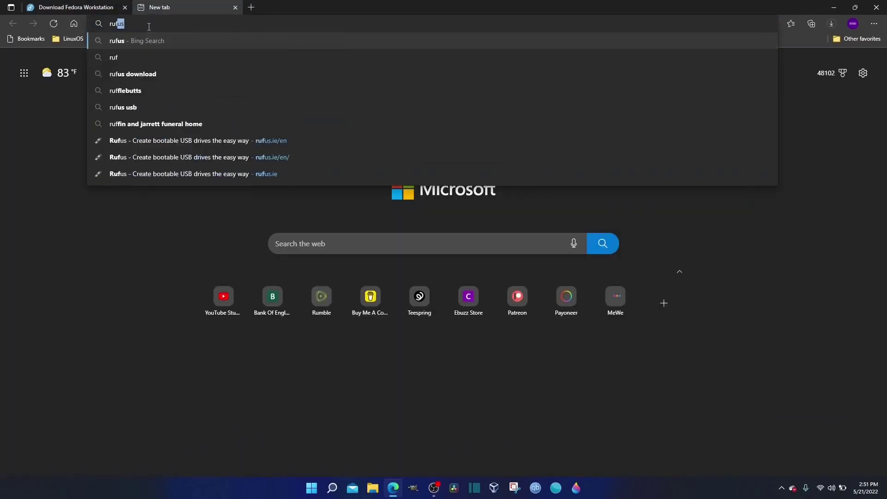
key(Return)
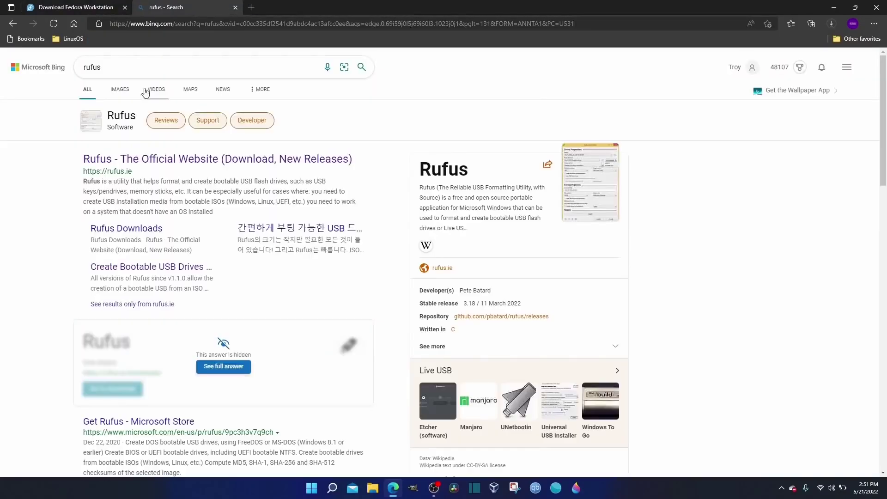
click(164, 161)
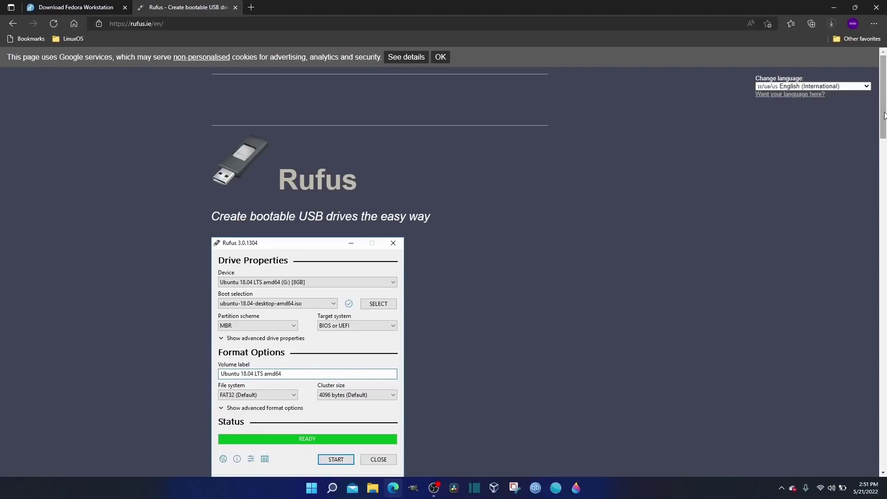
drag(883, 119, 862, 194)
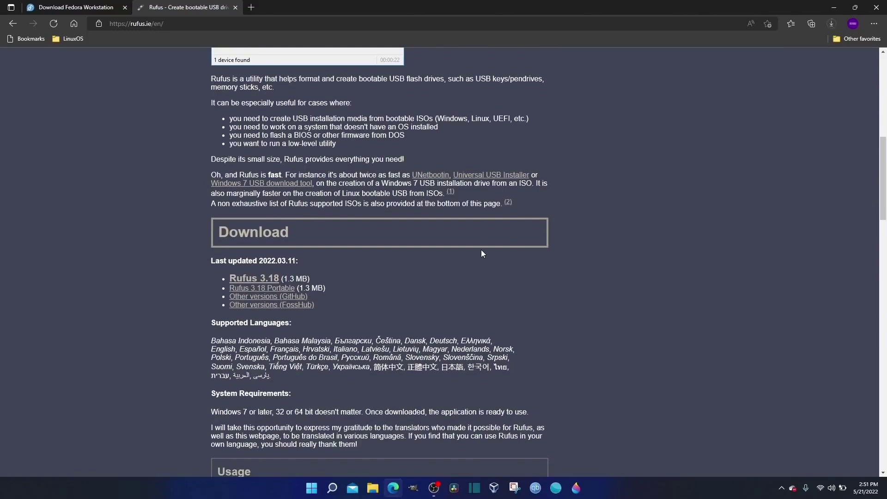
click(248, 279)
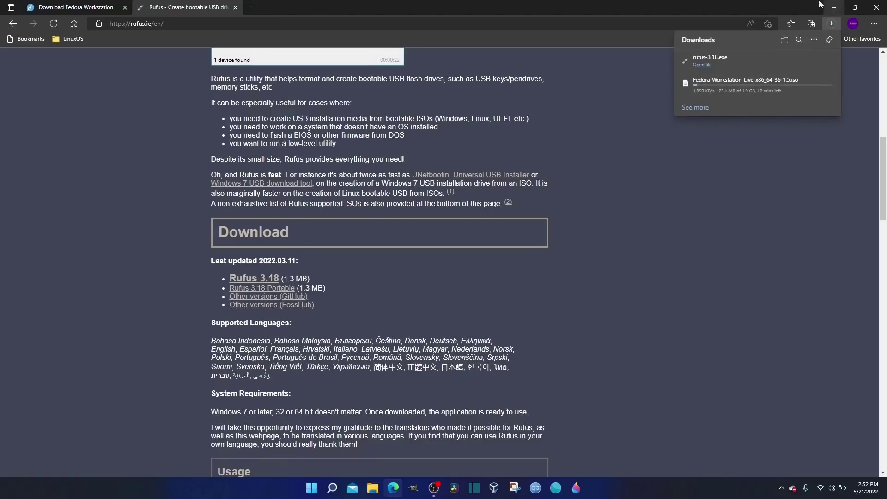
click(834, 8)
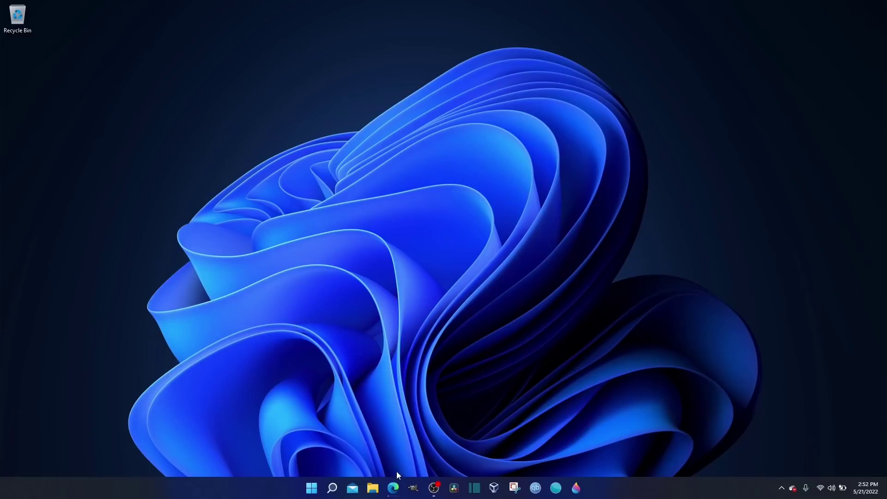
click(393, 487)
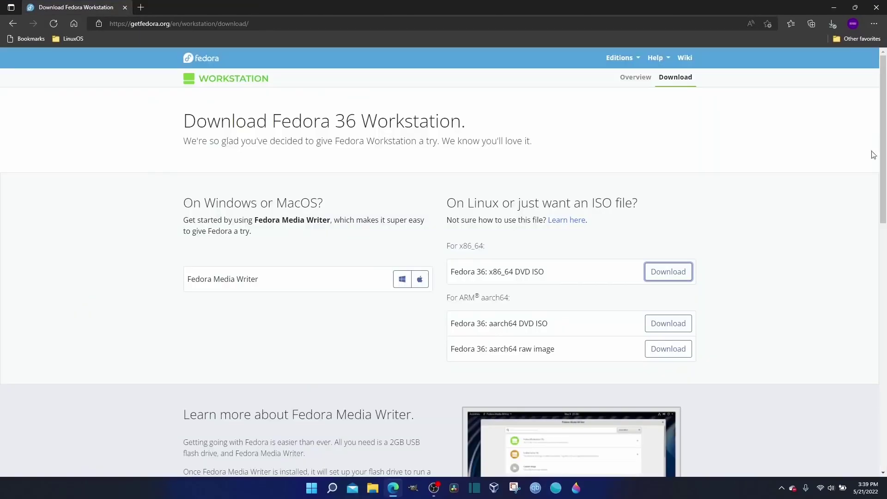
Confirm both downloads finished, close Edge, dismiss the AutoPlay toast and open File Explorer.
click(830, 25)
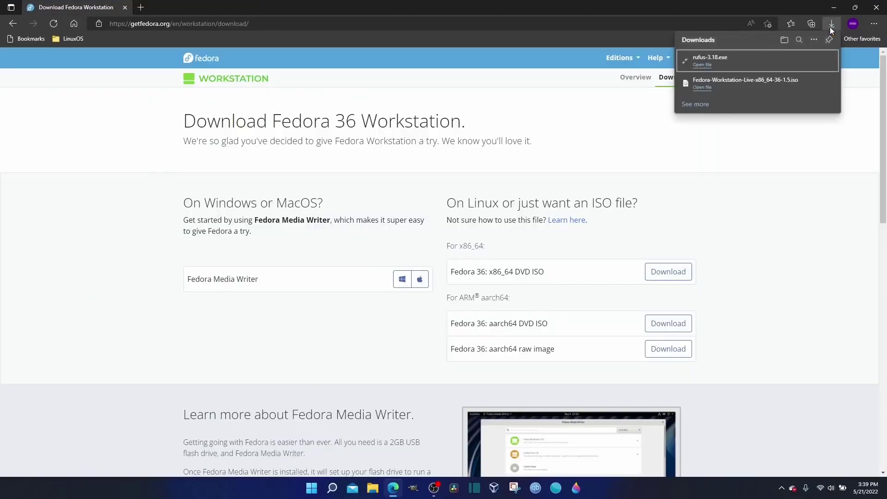
click(829, 27)
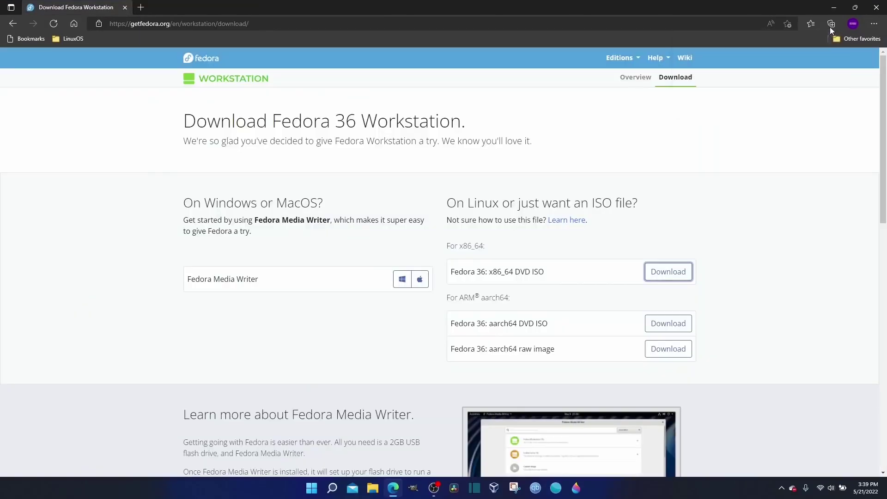
click(874, 9)
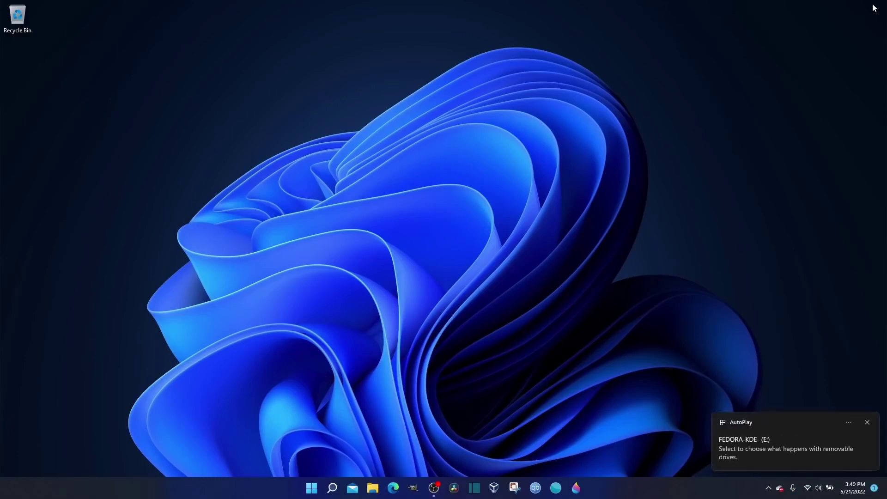
click(866, 423)
click(372, 488)
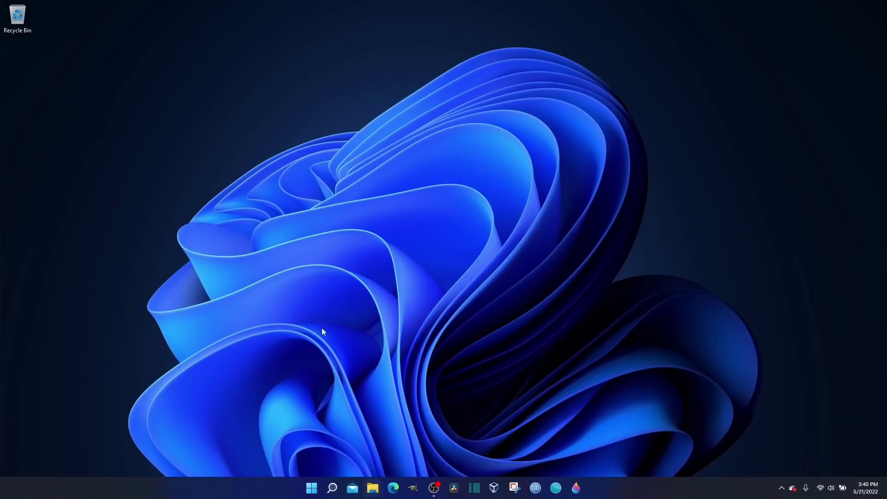
Launch rufus-3.18 from the Downloads folder and start selecting the boot image file.
click(291, 152)
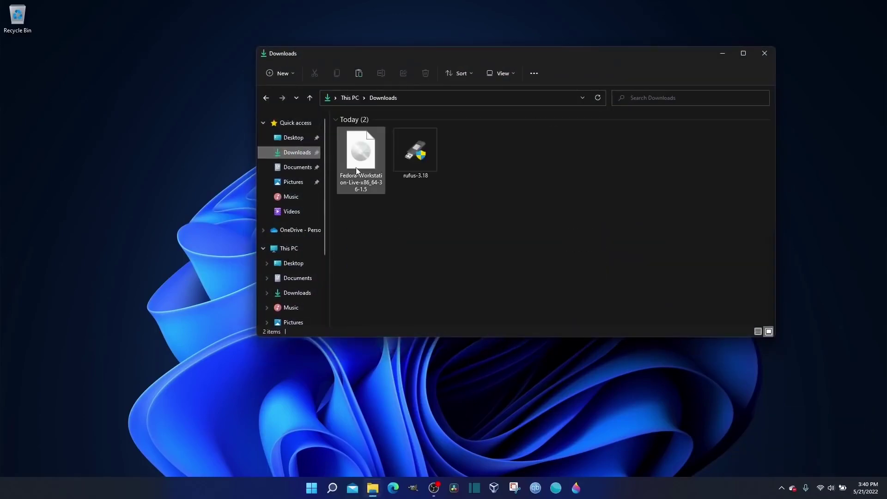
click(406, 154)
double_click(406, 154)
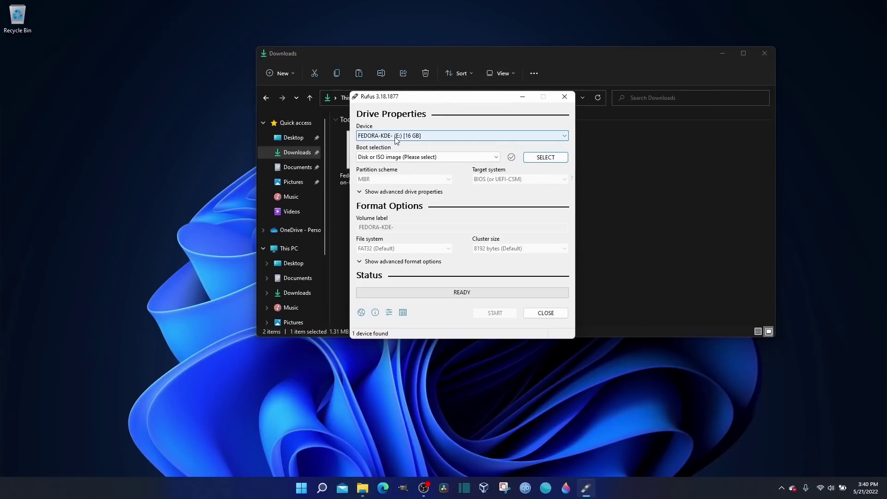
click(550, 158)
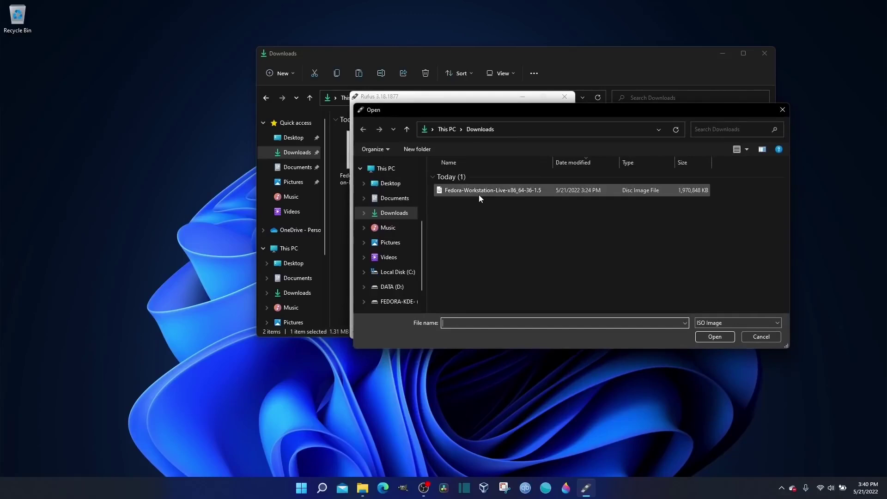
Load Fedora-Workstation-Live-x86_64-36-1.5.iso and write it to the USB drive in ISO Image mode.
click(479, 193)
click(713, 336)
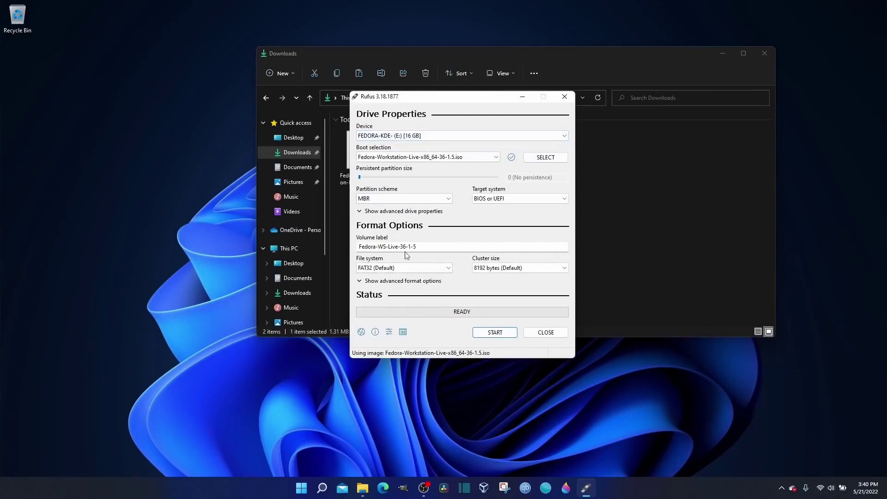
click(494, 333)
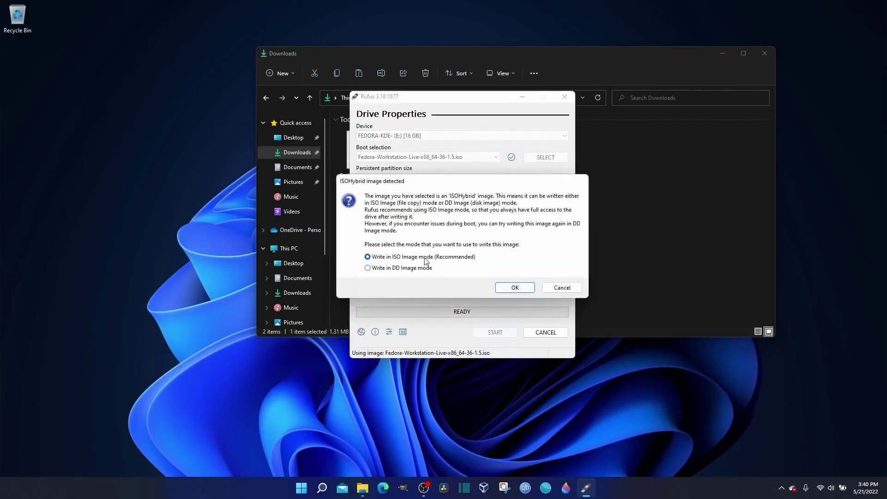
click(515, 287)
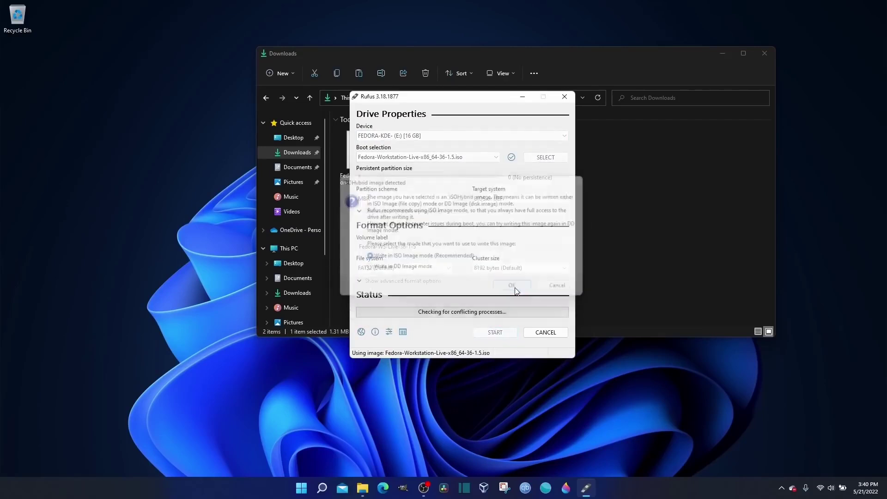
click(475, 278)
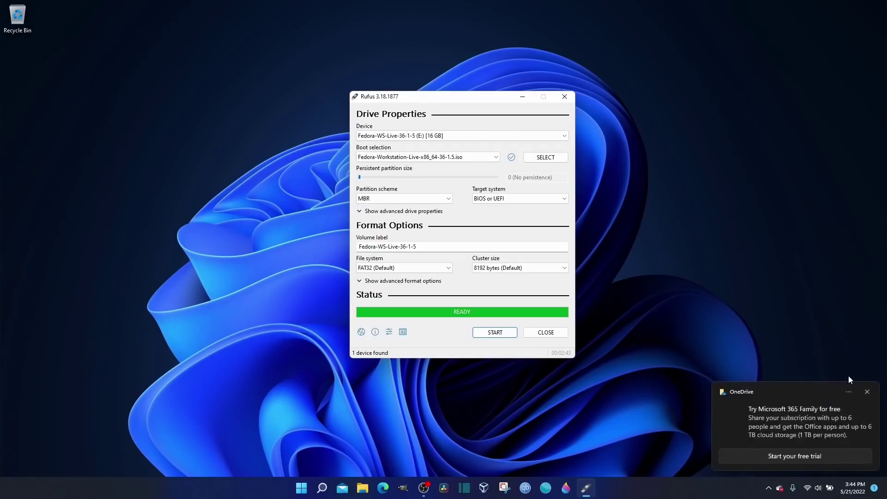
Dismiss the OneDrive subscription notice once Rufus shows READY.
click(866, 392)
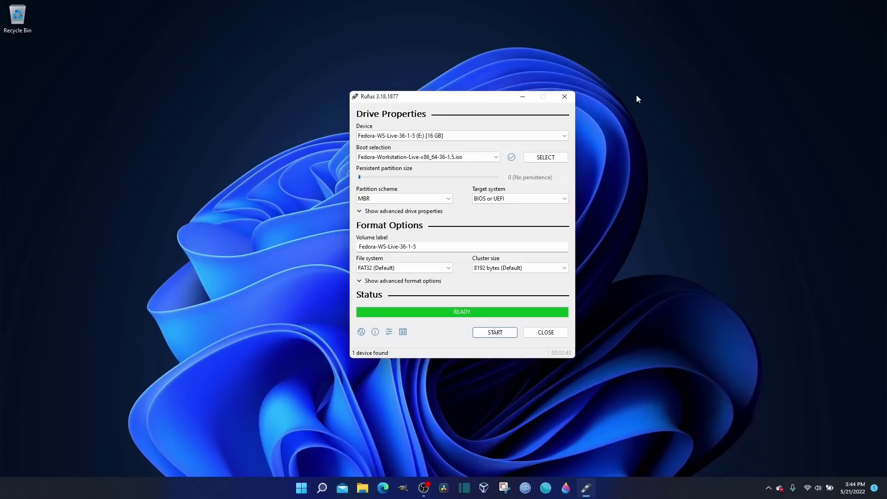
Close Rufus and boot the USB into the Start Fedora-Workstation-Live 36 entry.
click(564, 96)
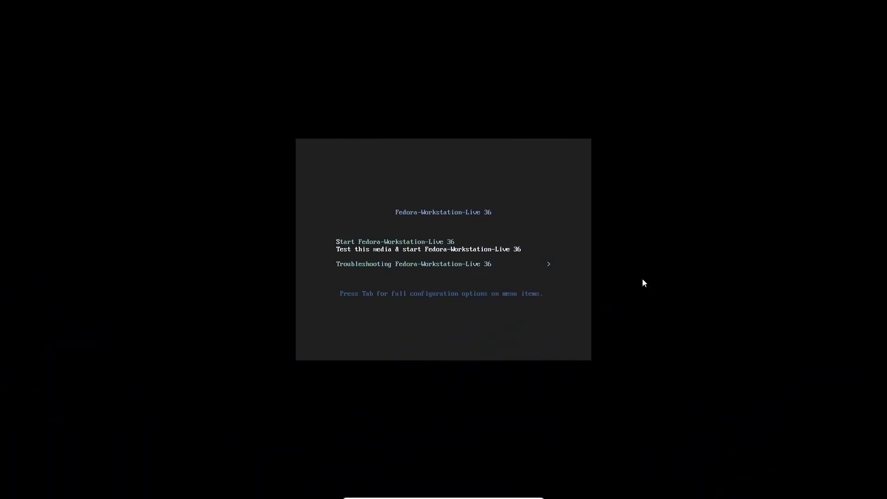
key(Up)
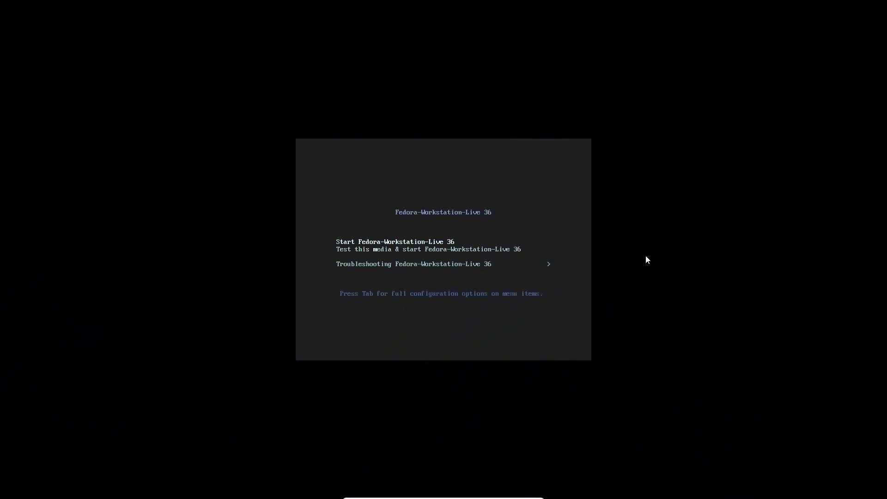
key(Down)
key(Up)
key(Down)
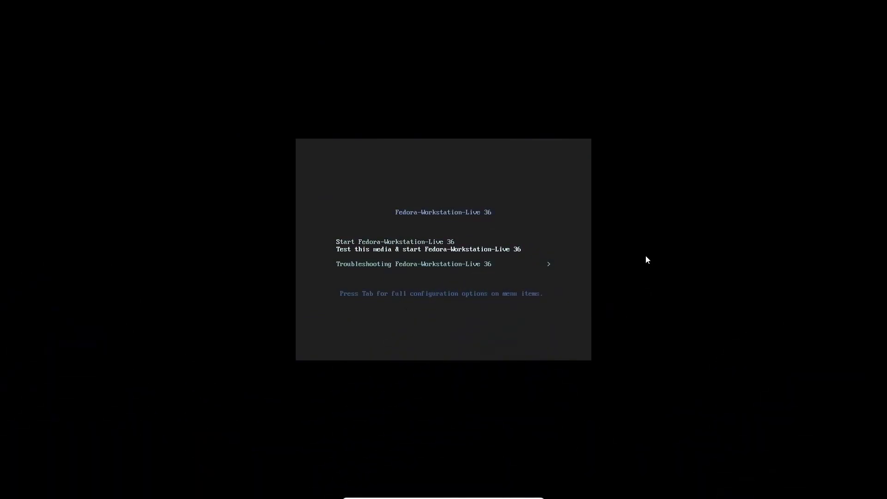
key(Up)
key(Down)
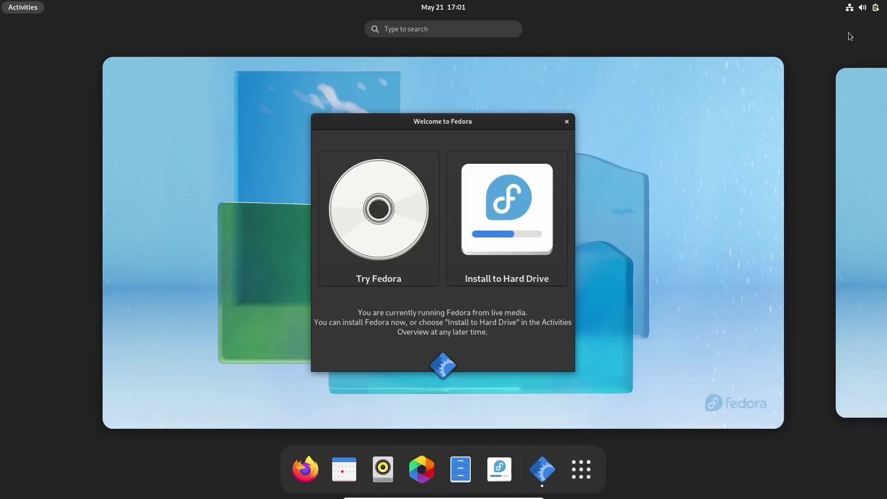
Bring the Welcome to Fedora window forward and choose Install to Hard Drive.
click(862, 13)
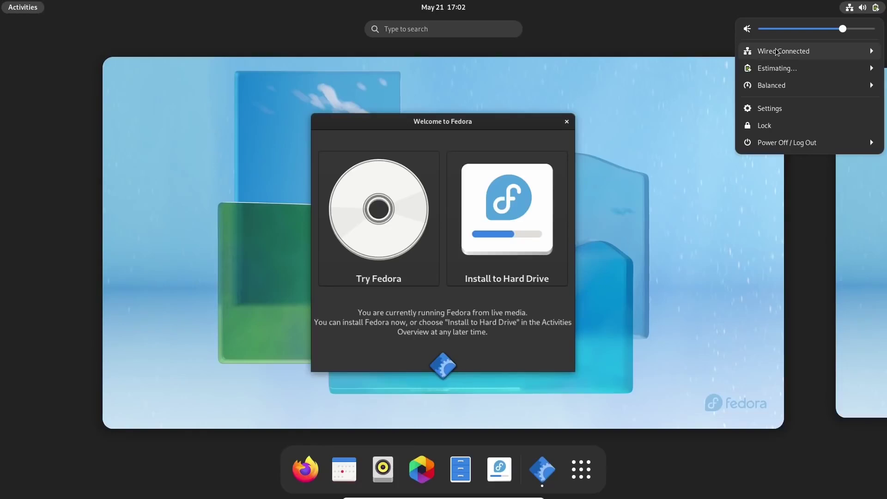
click(700, 52)
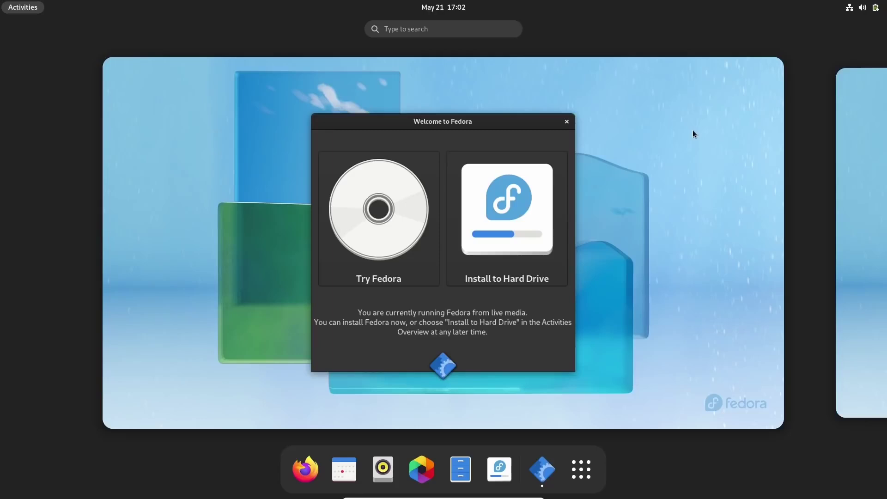
mouse_move(509, 222)
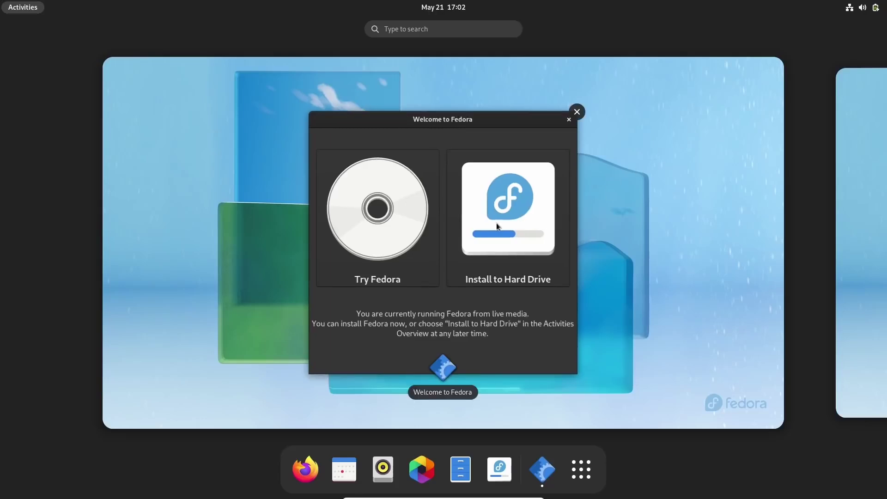
click(496, 223)
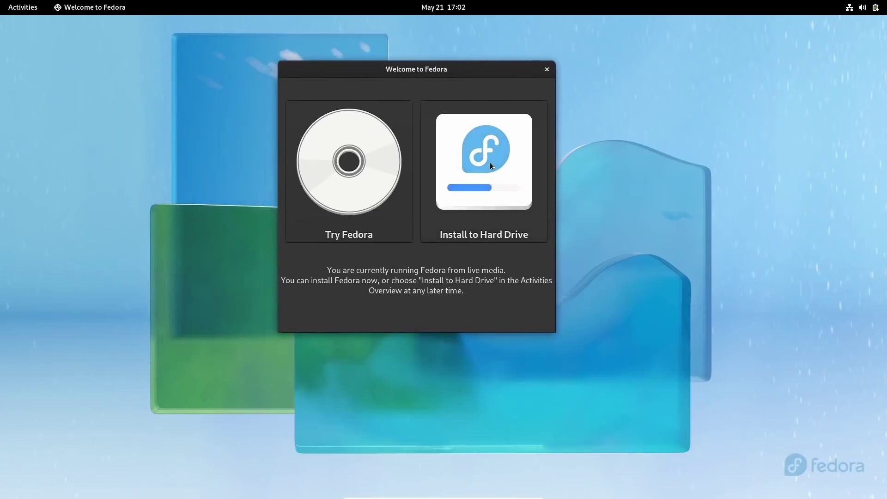
click(490, 163)
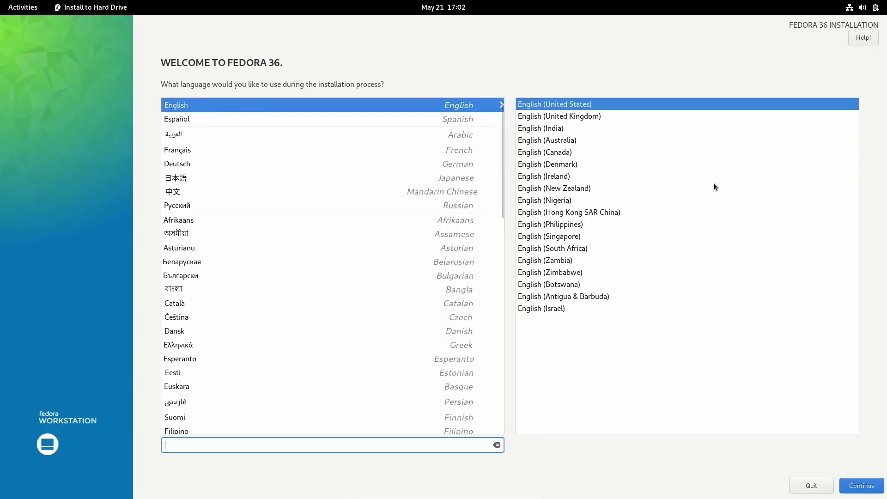
Keep English (United States) as installer language and open Installation Destination.
click(861, 486)
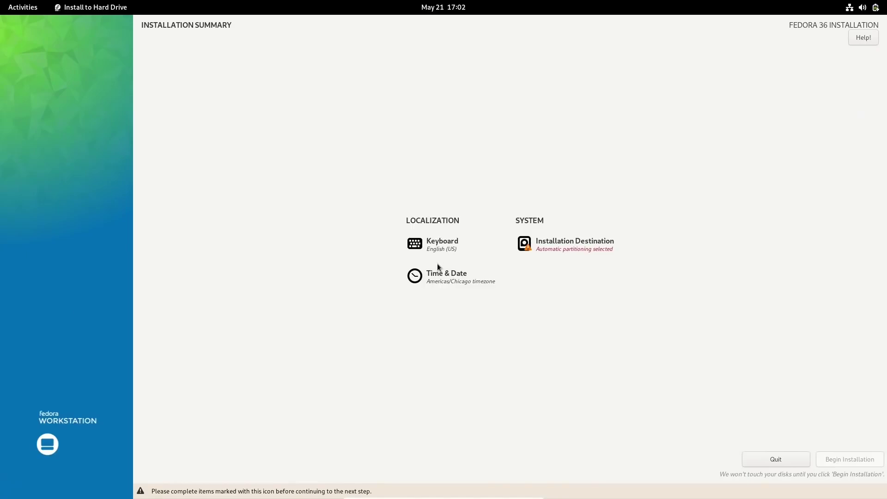
click(557, 246)
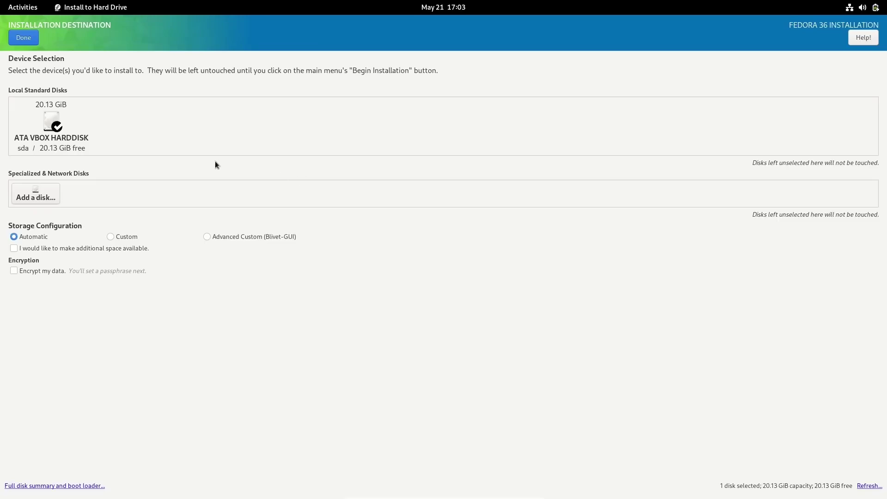
Install Fedora onto the 20.13 GiB ATA VBOX HARDDISK using automatic partitioning.
click(57, 129)
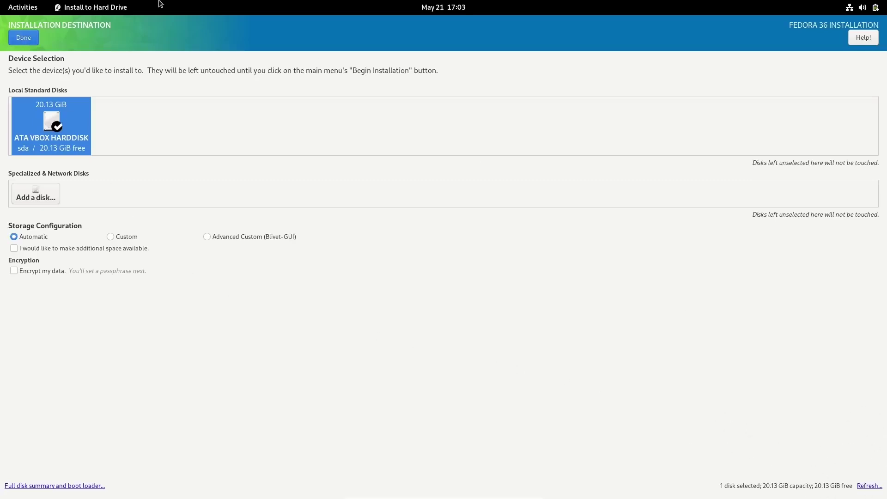
click(25, 37)
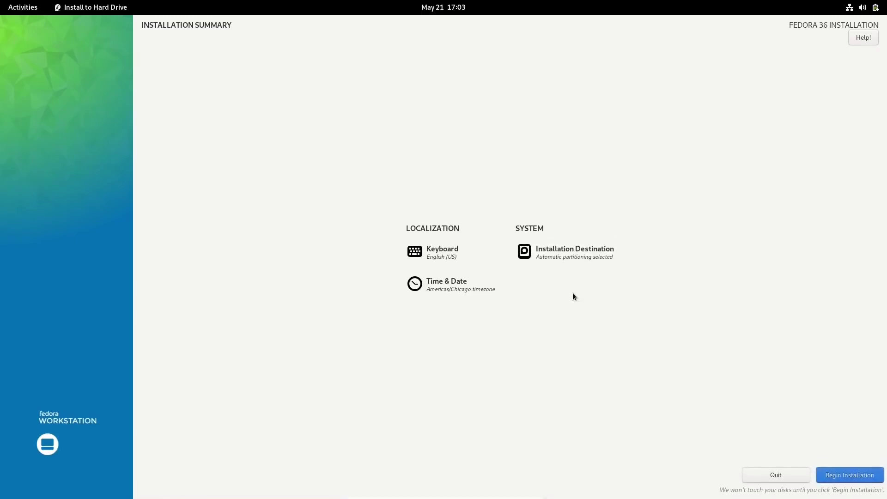
click(848, 475)
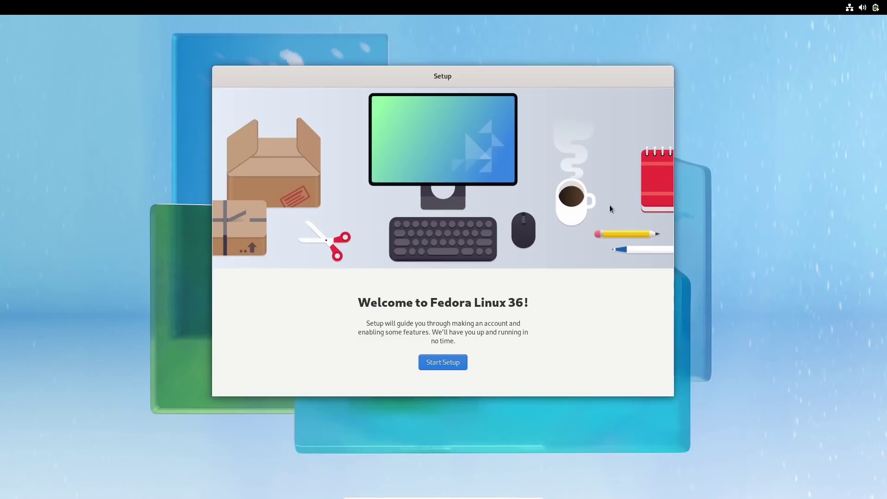
Start first-boot setup and switch off Location Services and Automatic Problem Reporting.
click(443, 367)
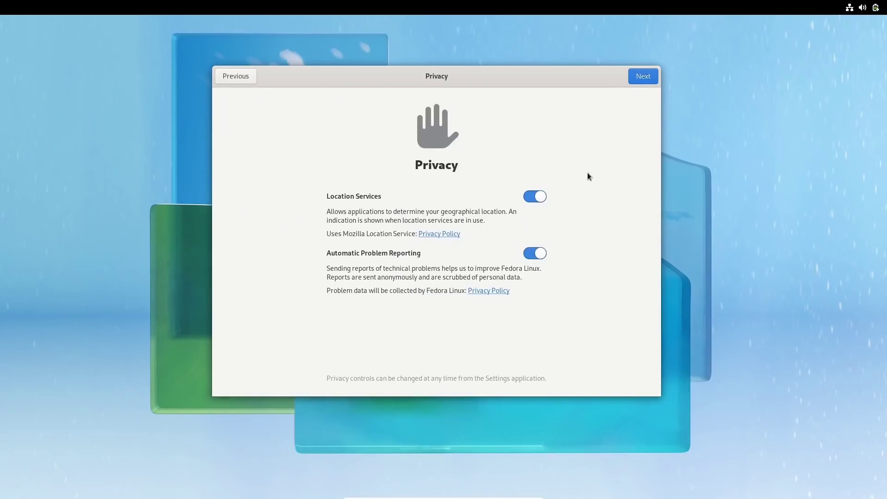
click(530, 198)
click(527, 256)
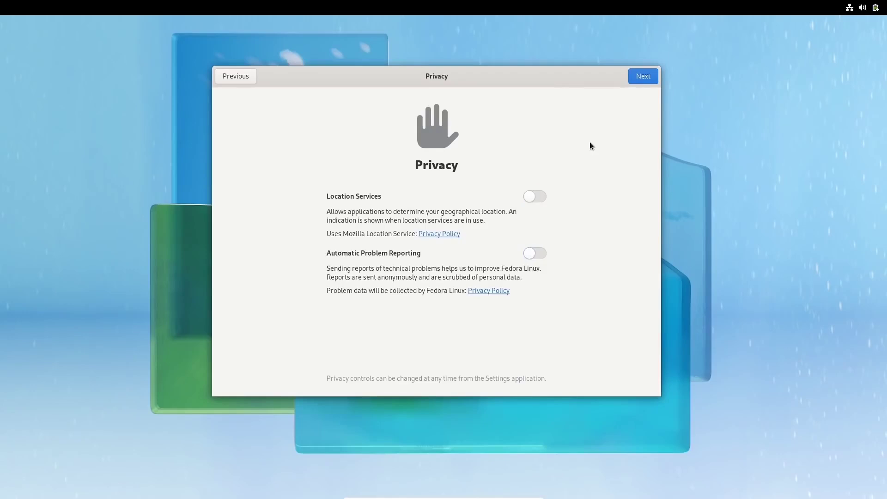
click(643, 75)
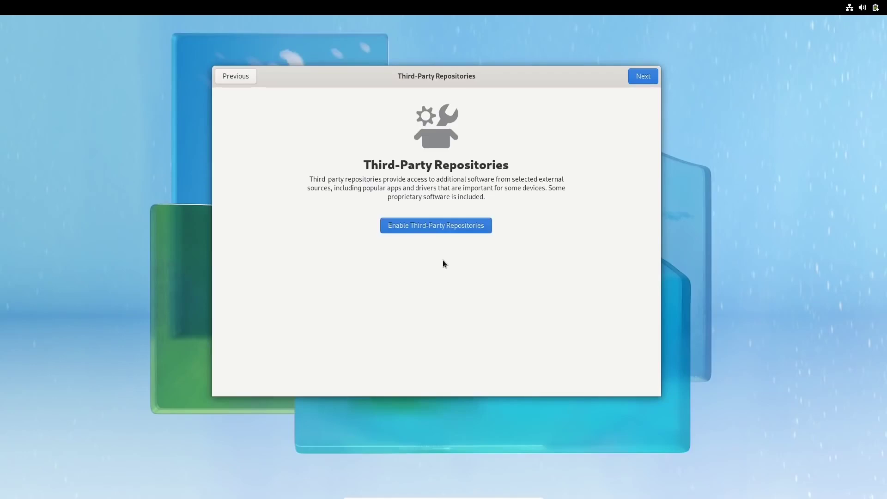
Enable third-party software repositories and skip connecting online accounts.
click(428, 227)
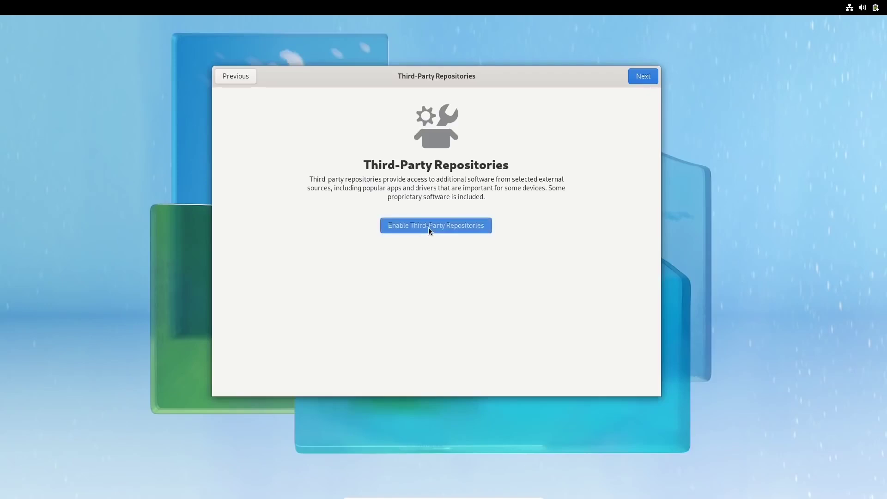
click(643, 76)
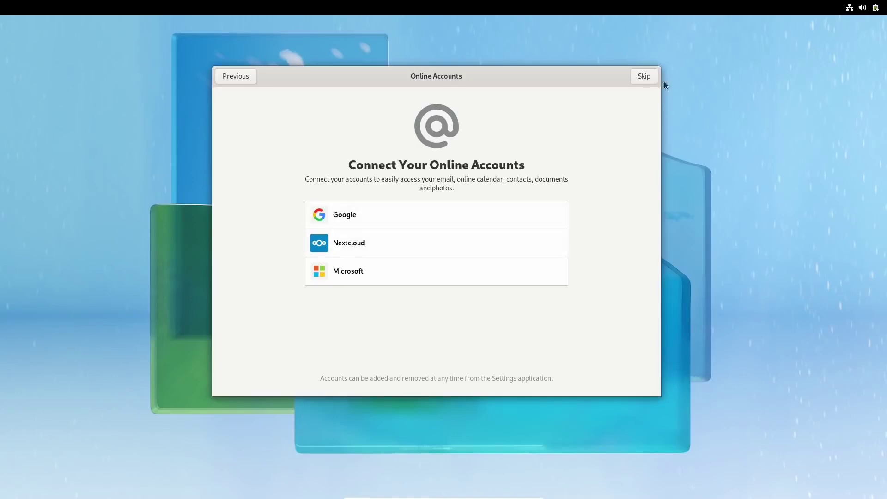
click(644, 78)
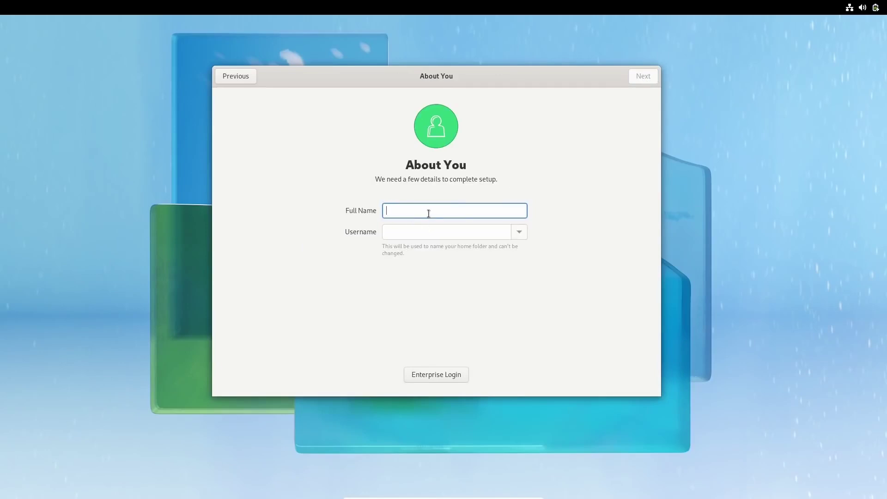
Enter the user's full name, set and confirm the account password, and finish initial setup.
text(Ebuzz Central)
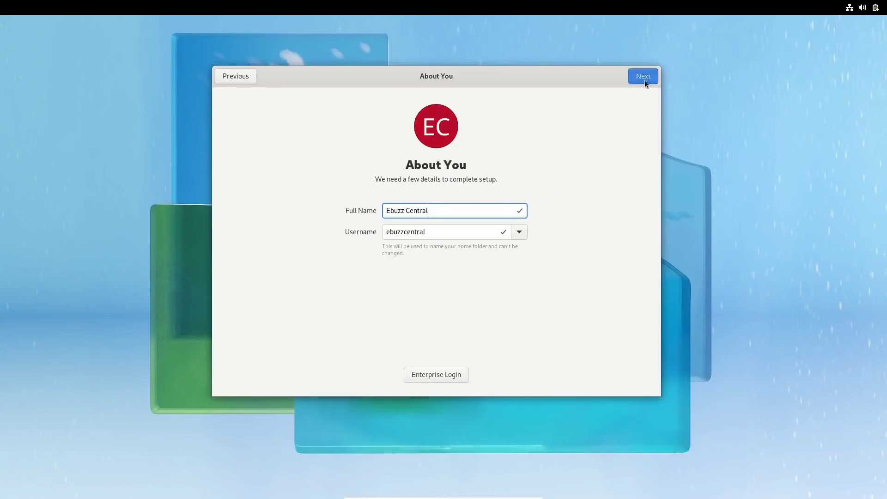
click(643, 79)
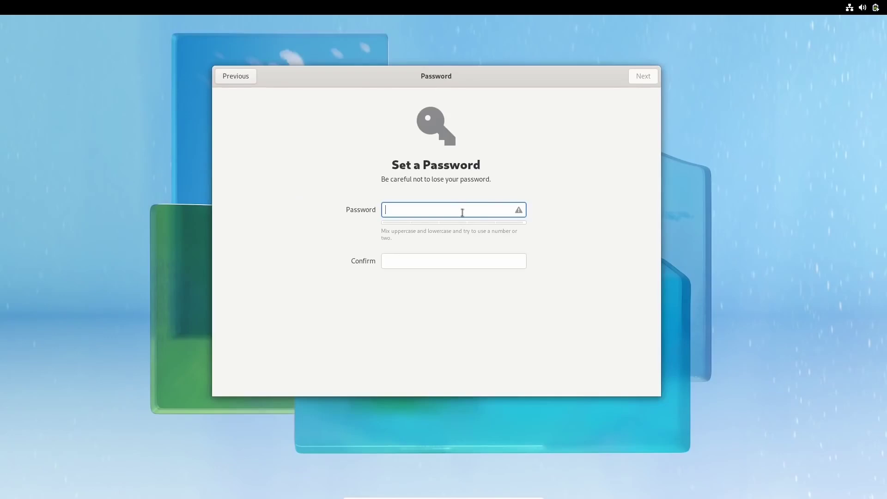
text(123)
key(Tab)
text(123)
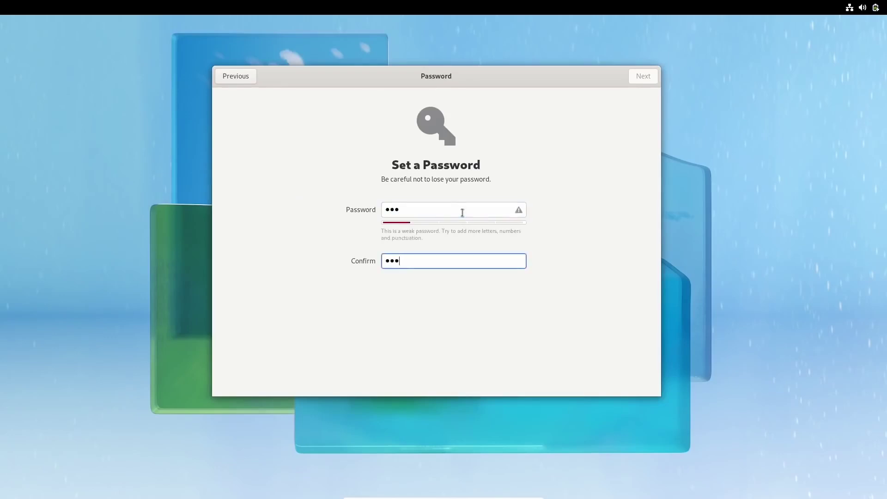
click(644, 77)
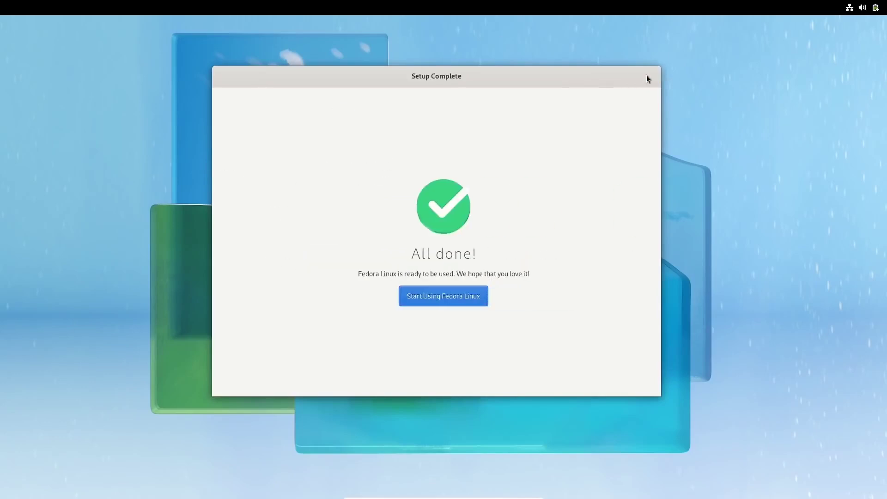
click(427, 297)
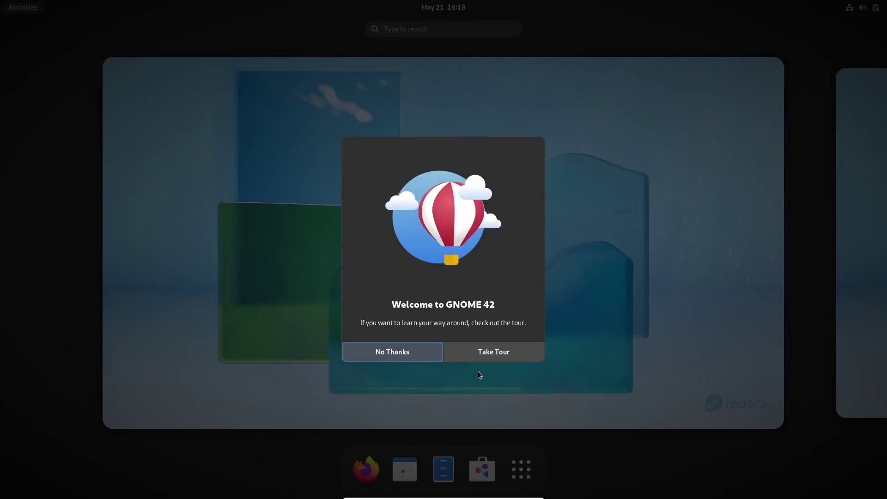
Decline the Welcome to GNOME 42 tour with No Thanks.
click(409, 353)
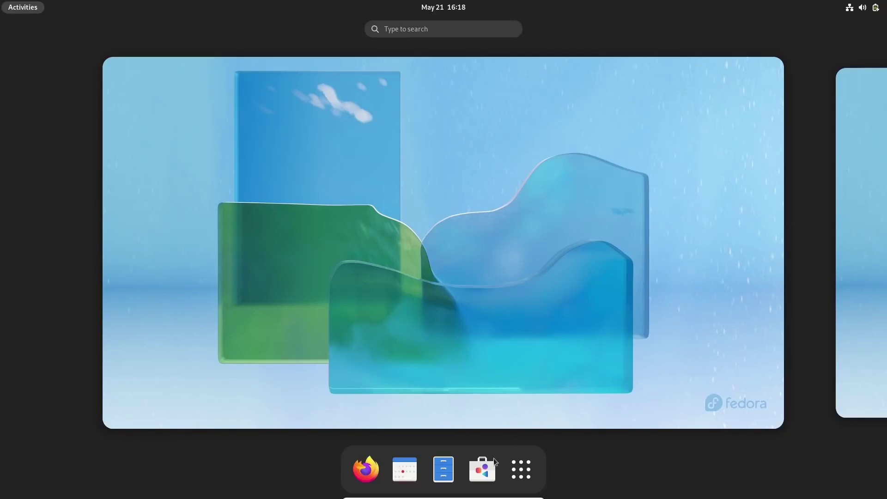
Launch GNOME Software, let its catalog load, then close the window.
click(483, 469)
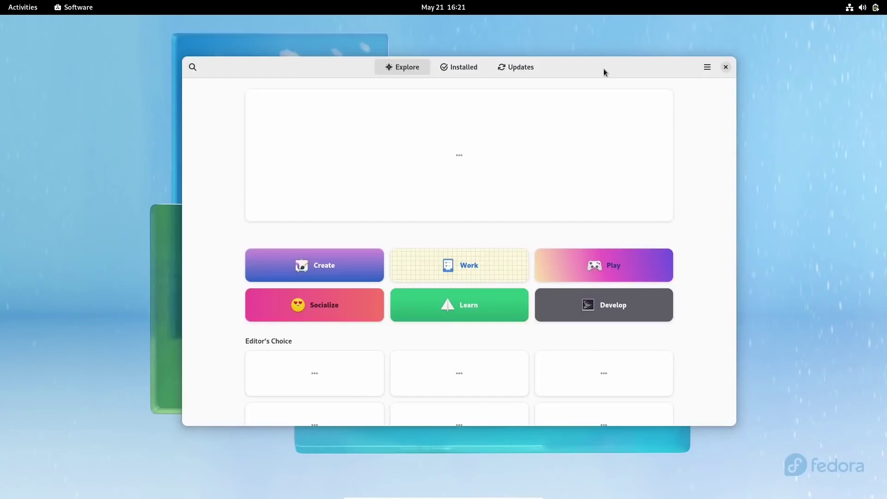
mouse_move(604, 71)
mouse_down()
mouse_move(616, 107)
mouse_move(544, 99)
mouse_move(613, 108)
mouse_move(605, 82)
mouse_up()
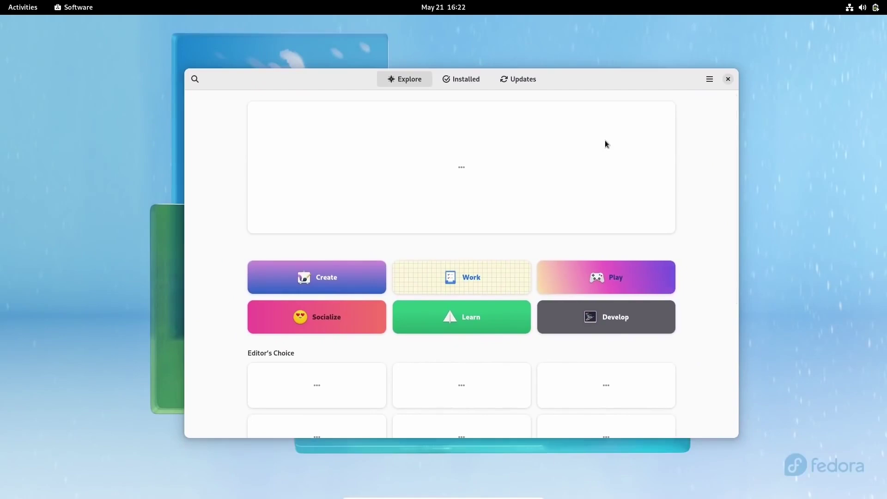
click(727, 79)
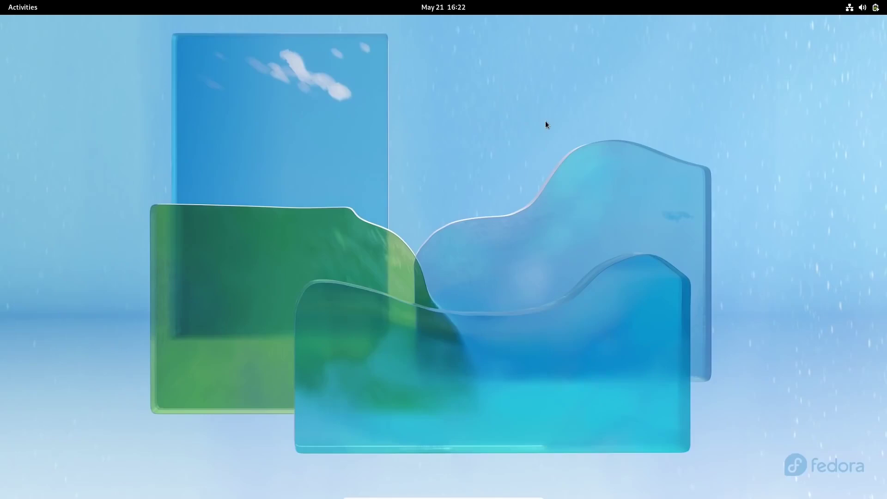
Launch Terminal from the Show Applications grid and maximize its window.
key(super)
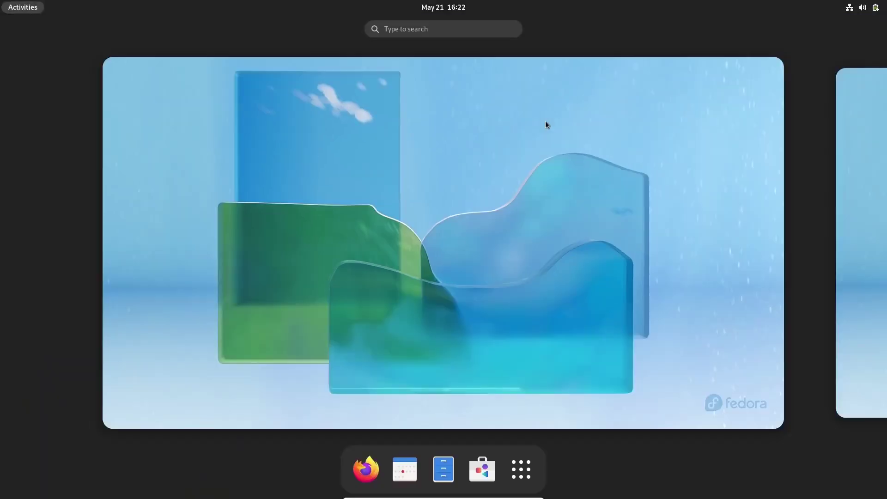
key(super)
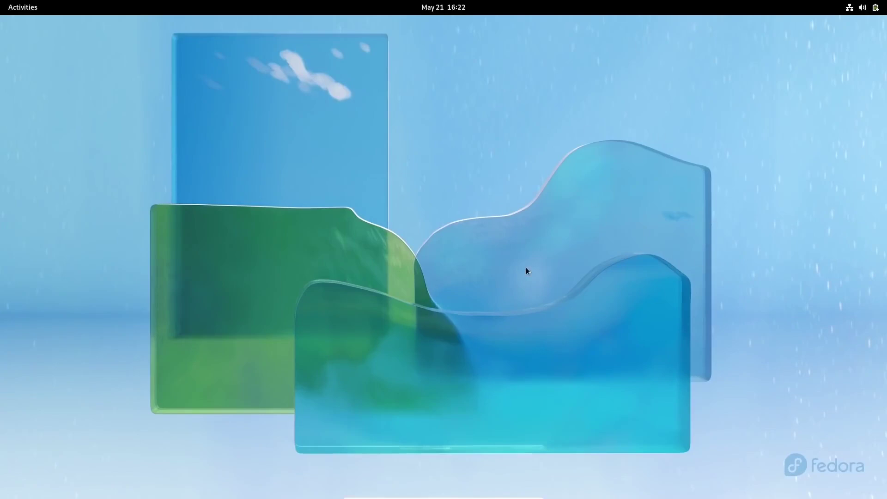
key(super)
click(521, 469)
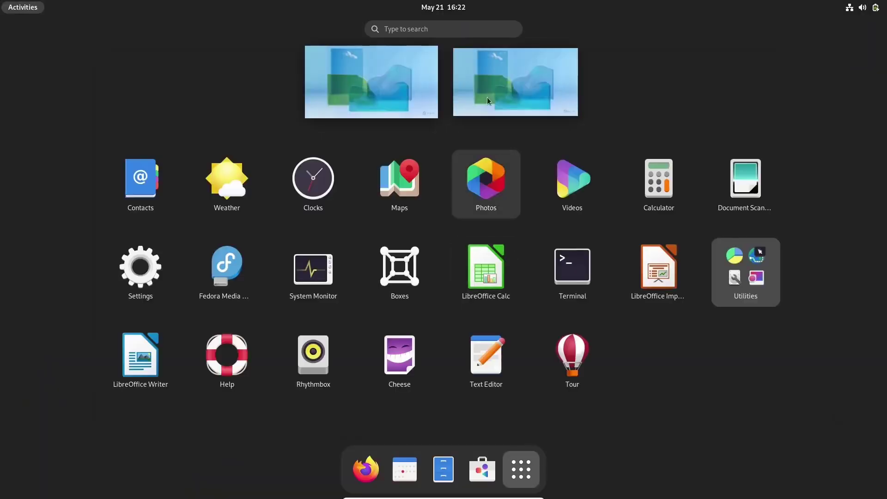
click(571, 275)
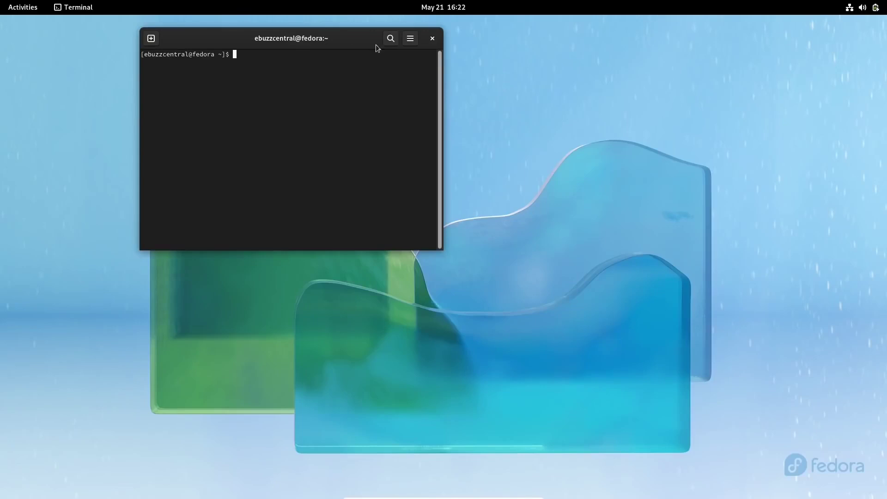
double_click(375, 44)
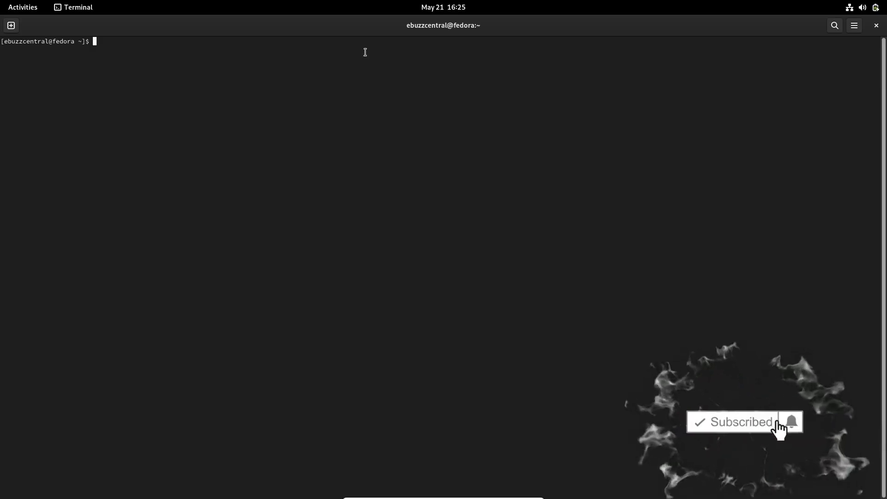
Run sudo dnf update with the account password, then enter rpmfusion.org/Configuration in Firefox.
text(sudo)
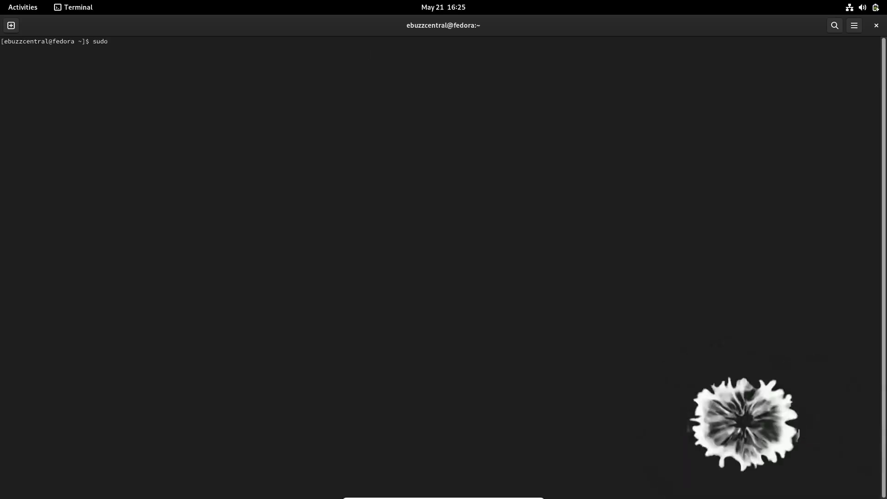
text( dnf update)
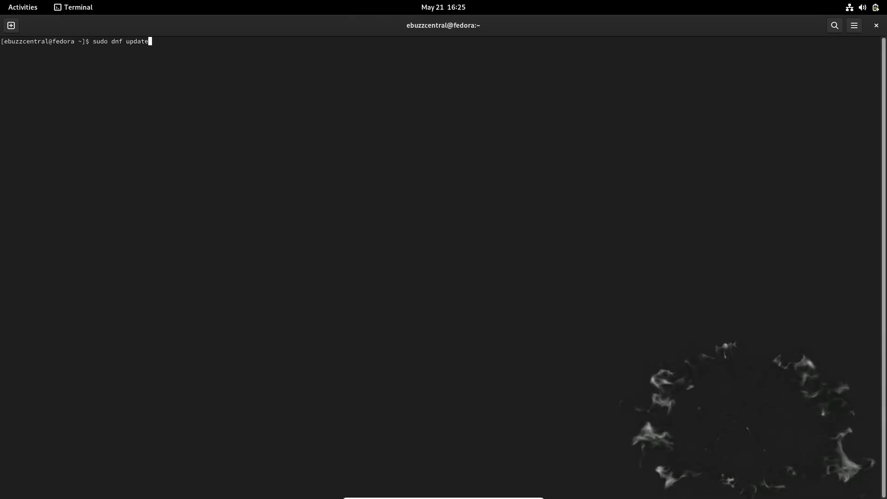
key(Return)
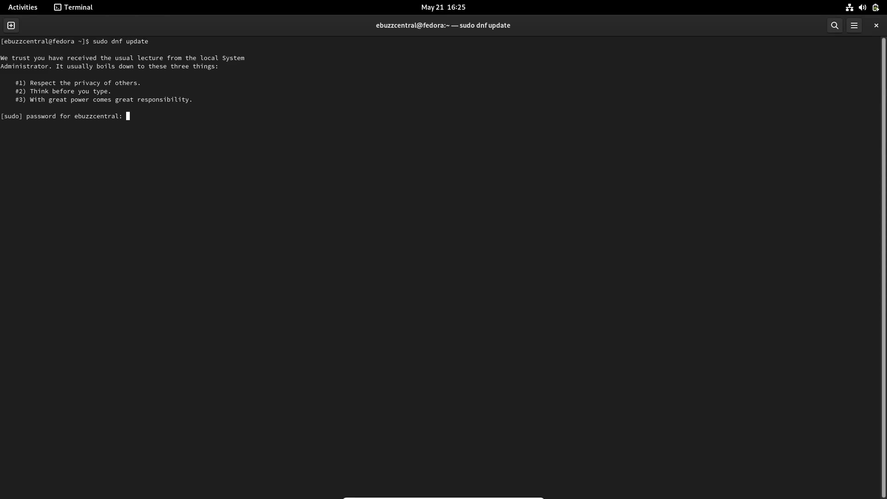
key(Return)
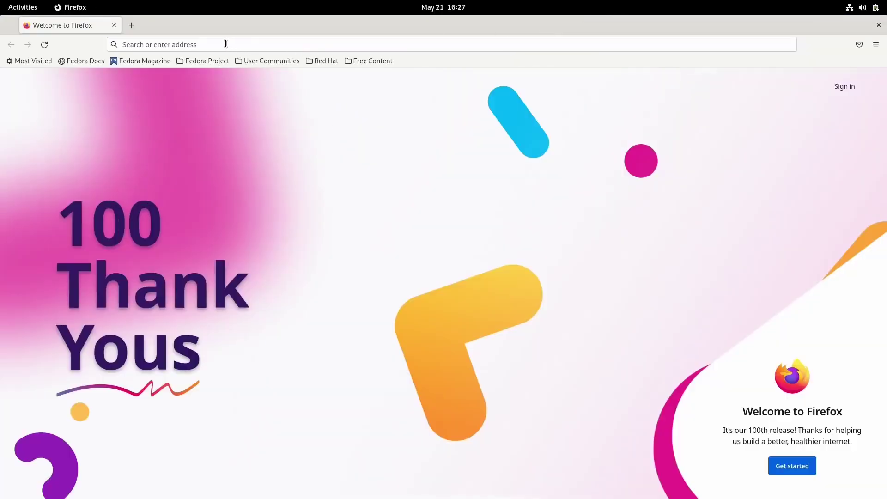
click(225, 43)
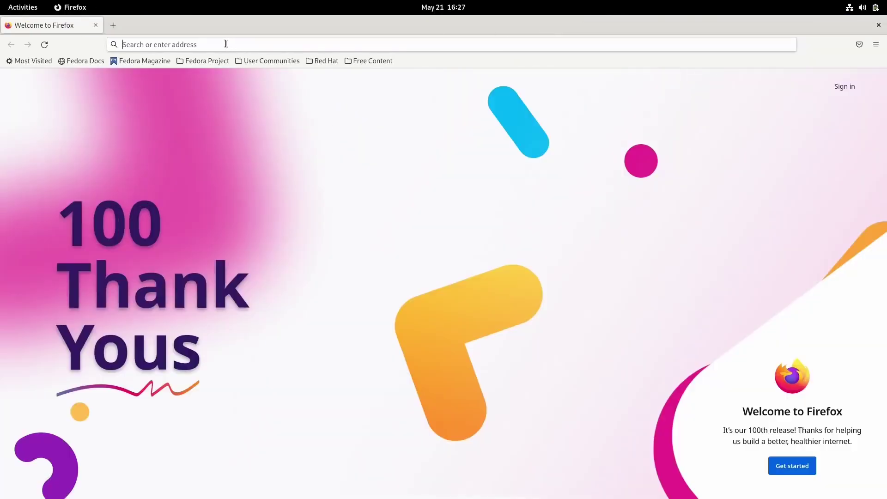
text(rp)
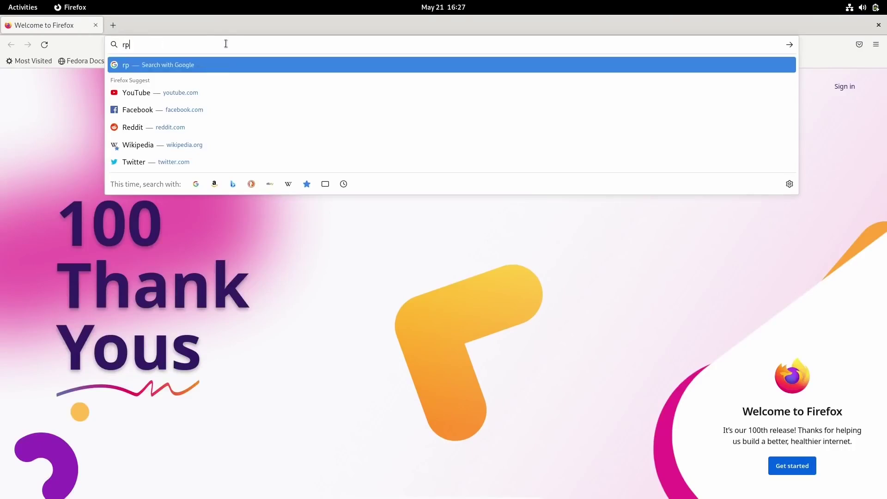
text(mfusion.org)
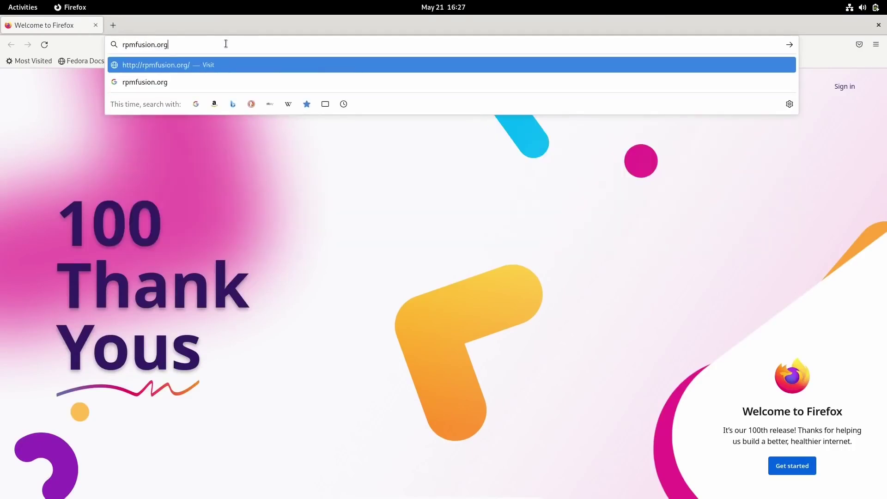
text(/Configuration)
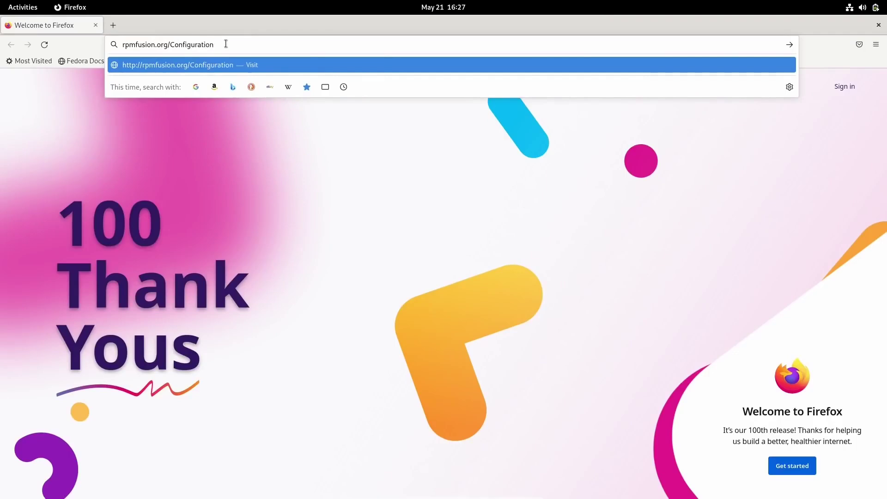
Load rpmfusion.org/Configuration and scroll to its Command Line Setup dnf install command.
key(Return)
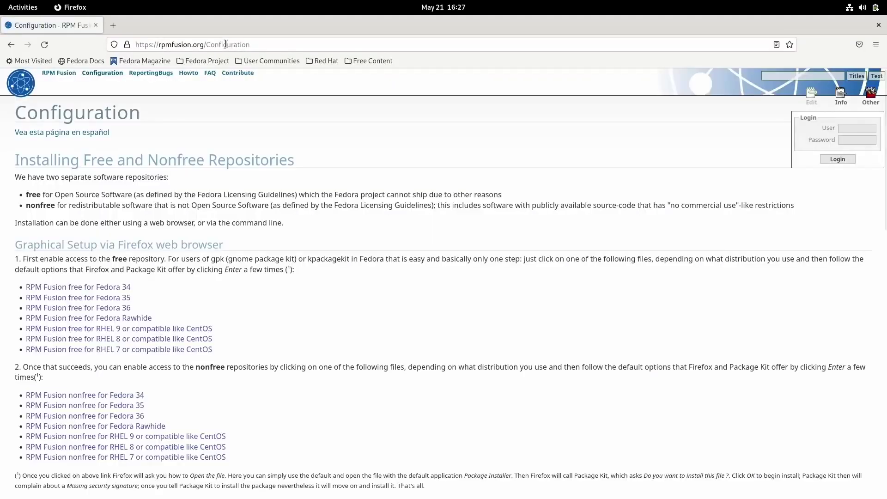
scroll(247, 140, down, 5)
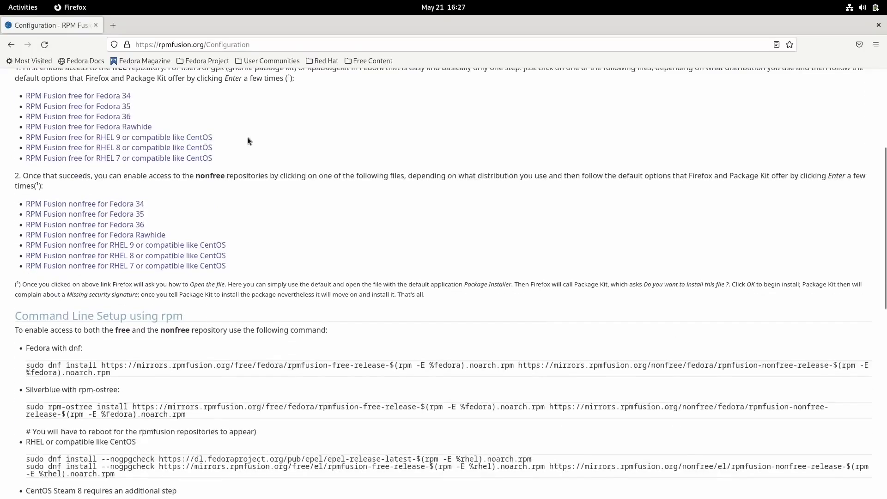
scroll(247, 137, up, 2)
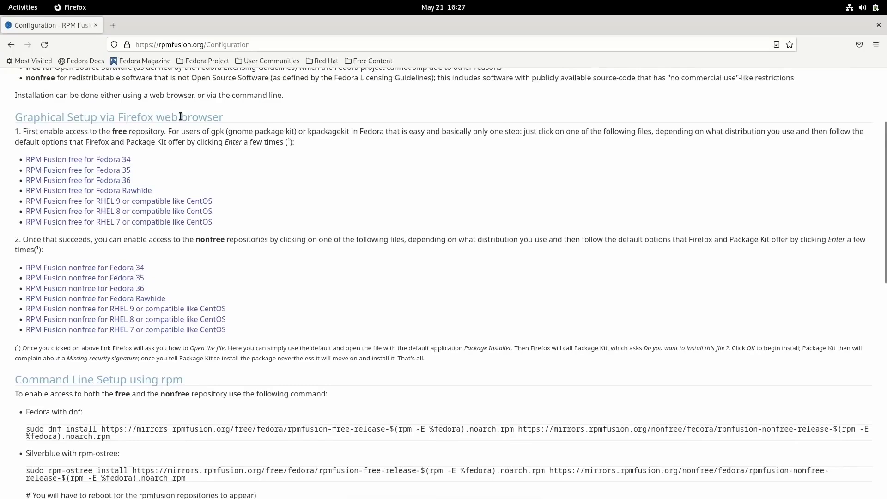
scroll(178, 130, down, 8)
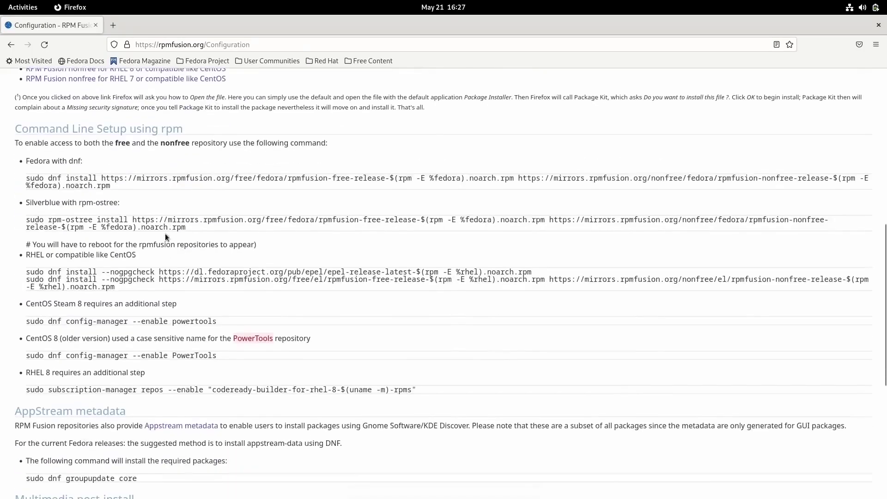
scroll(204, 240, up, 8)
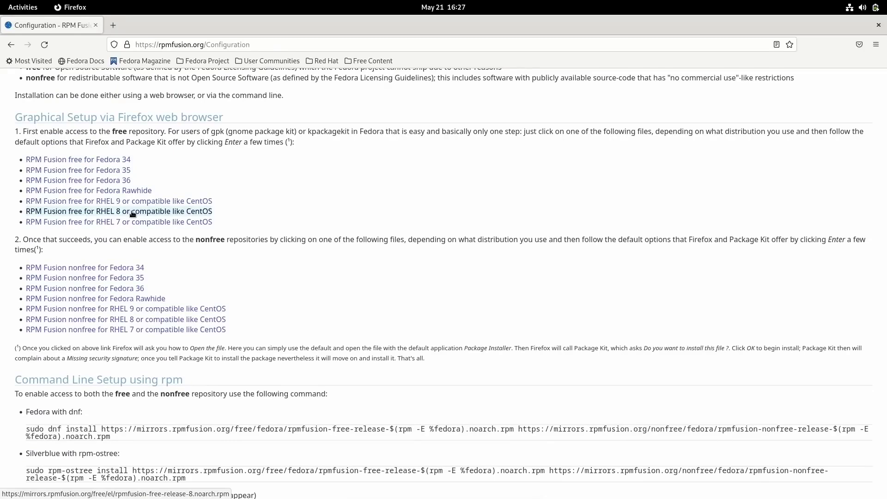
scroll(133, 213, up, 5)
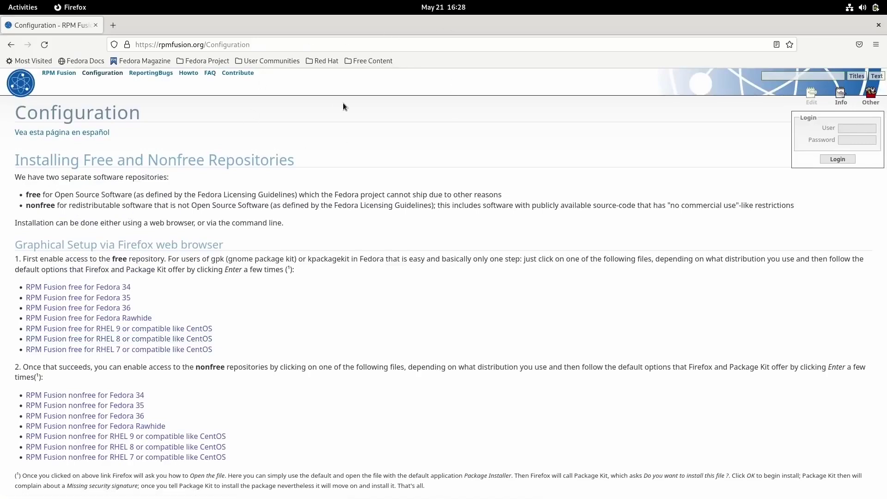
scroll(242, 184, down, 10)
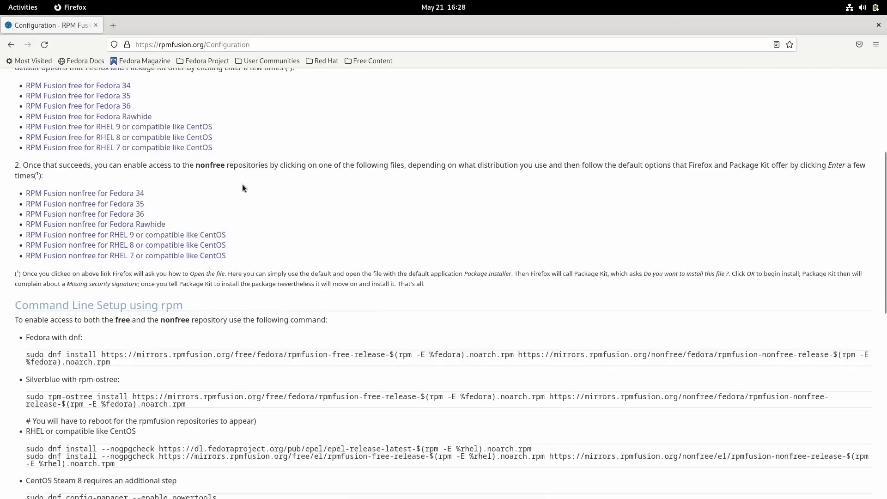
scroll(232, 173, up, 2)
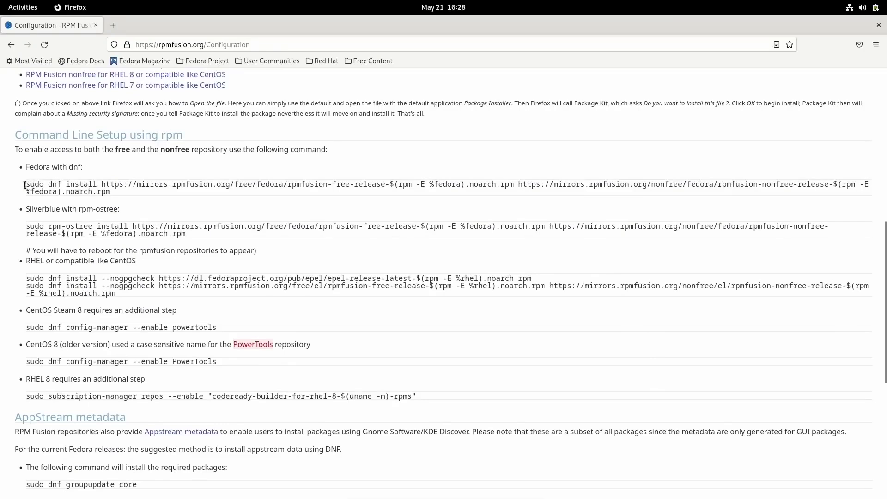
Copy the two-line RPM Fusion dnf install command from the Firefox page.
double_click(30, 185)
drag(89, 184, 120, 190)
right_click(87, 187)
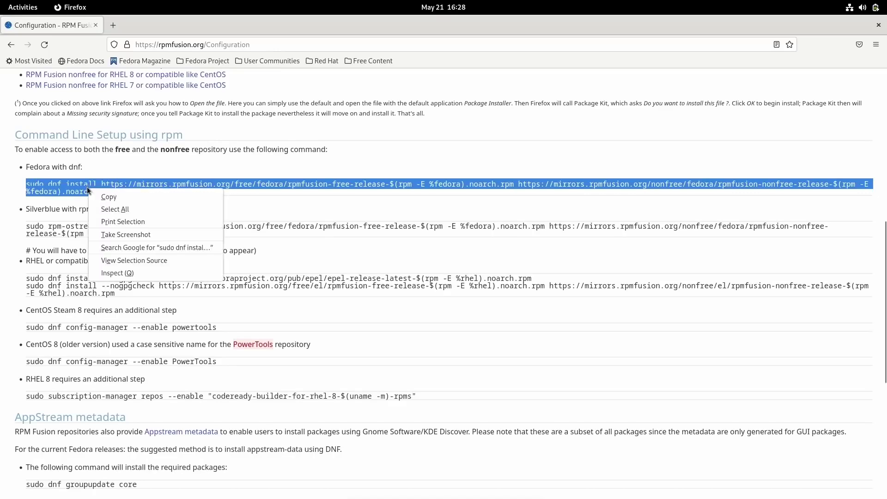
click(109, 197)
Move Firefox aside, maximize Terminal, and paste the dnf command at the prompt.
drag(331, 27, 337, 88)
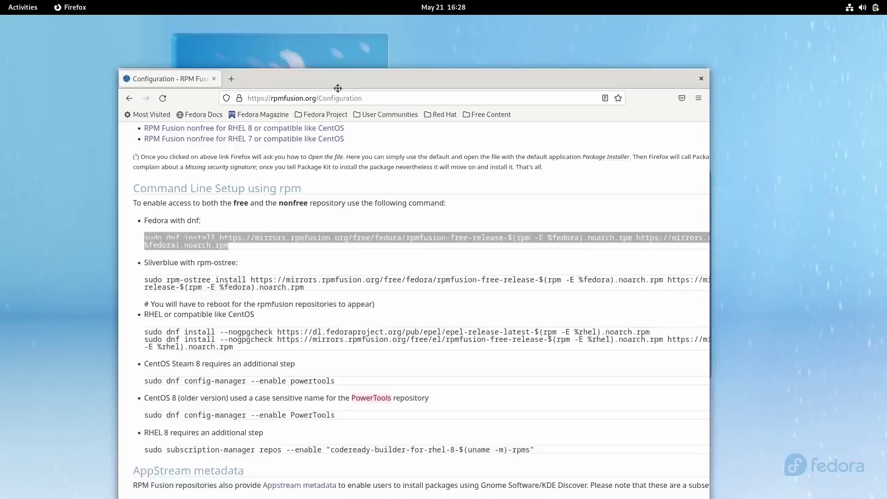
drag(517, 93, 549, 182)
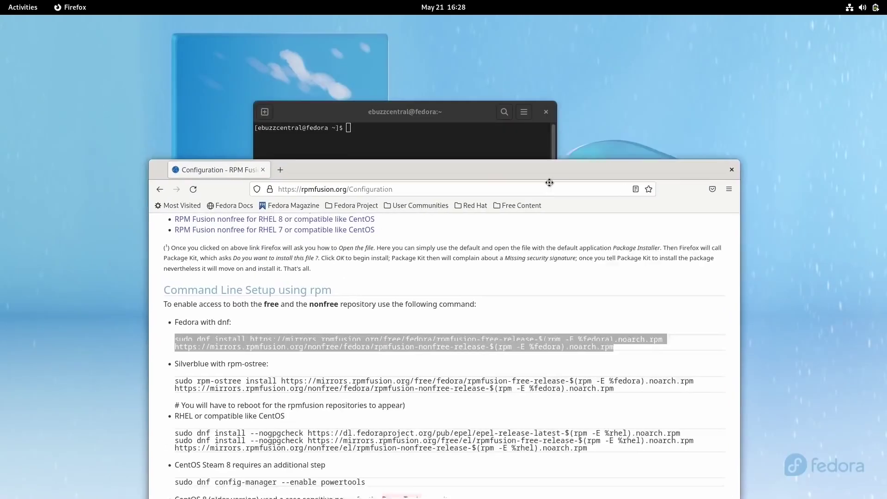
click(489, 116)
double_click(473, 109)
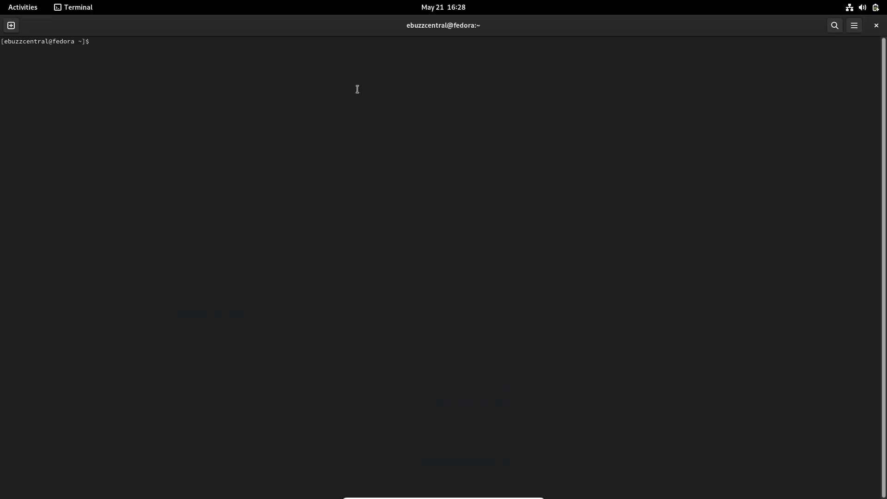
right_click(95, 43)
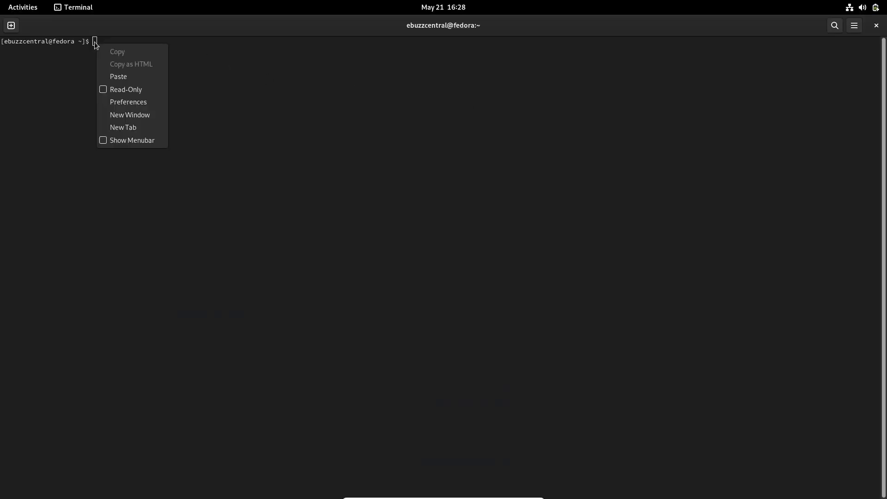
click(120, 77)
Run the install with the sudo password, confirm with y, and clear the screen.
key(Return)
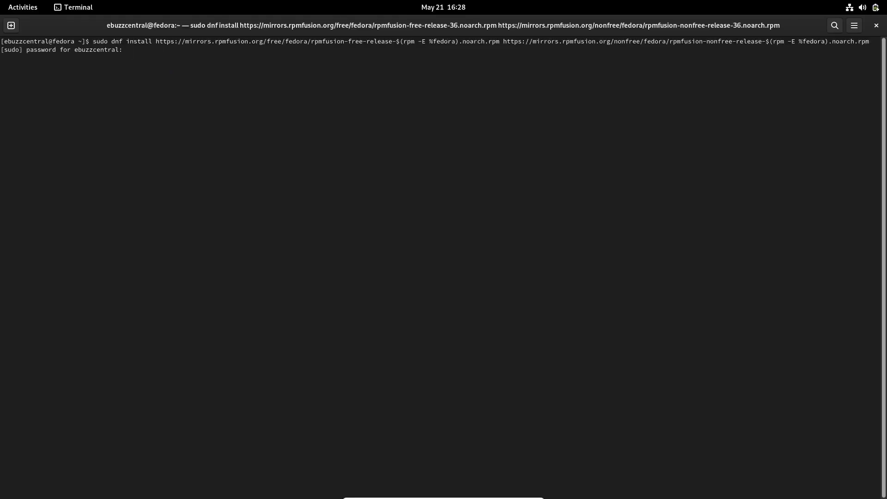
key(Return)
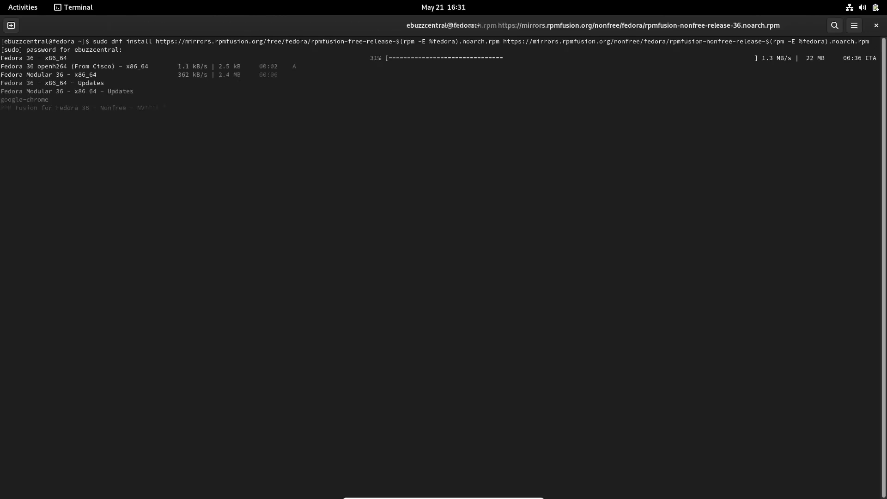
text(y)
key(Return)
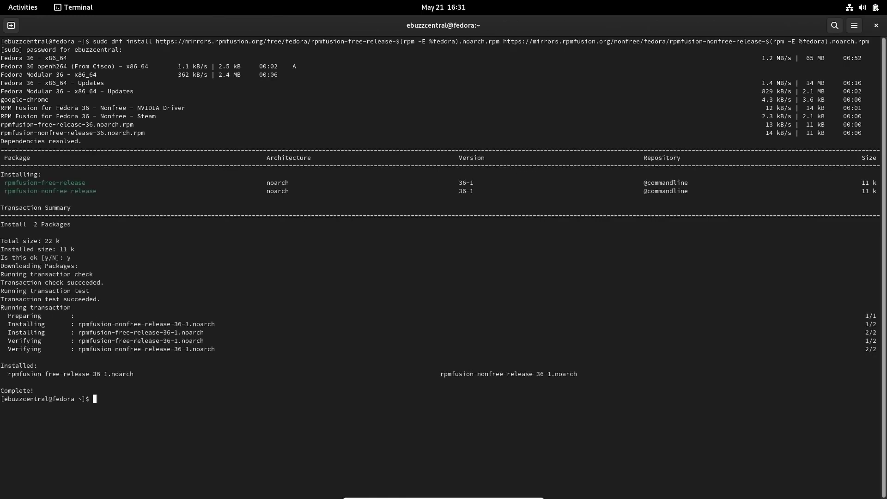
text(clear)
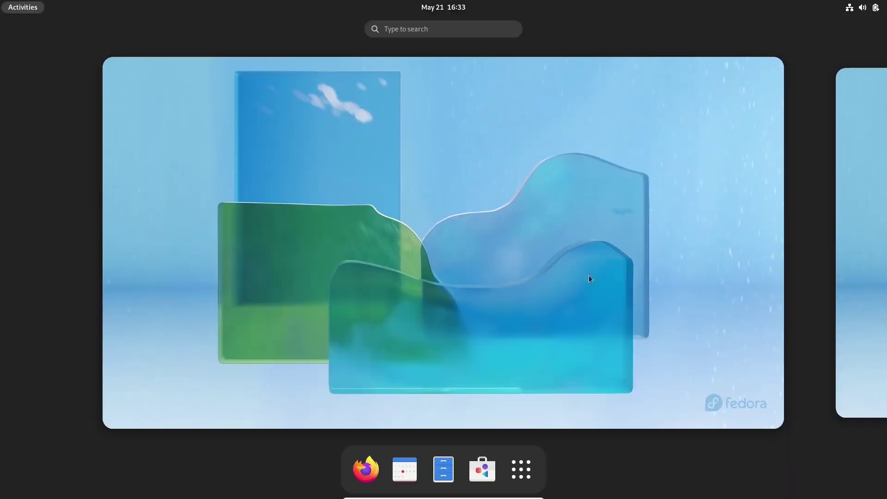
Install the pending updates from GNOME Software's Updates tab via Restart & Update.
click(479, 468)
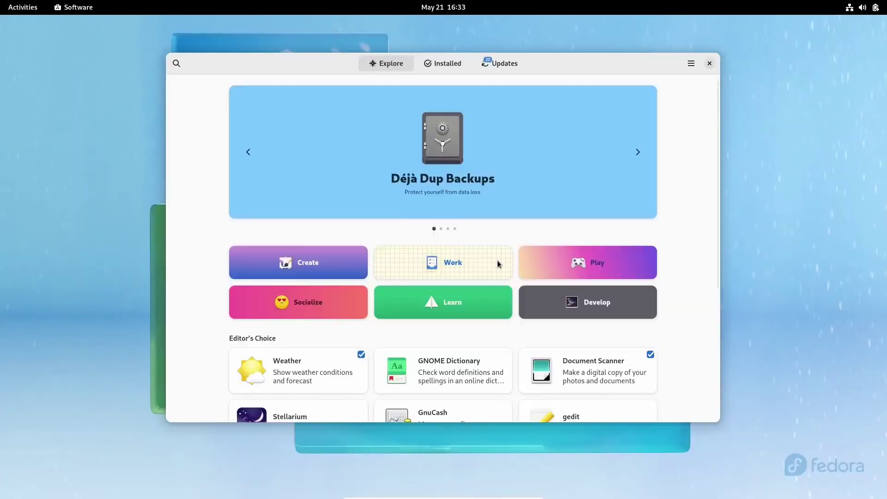
click(499, 63)
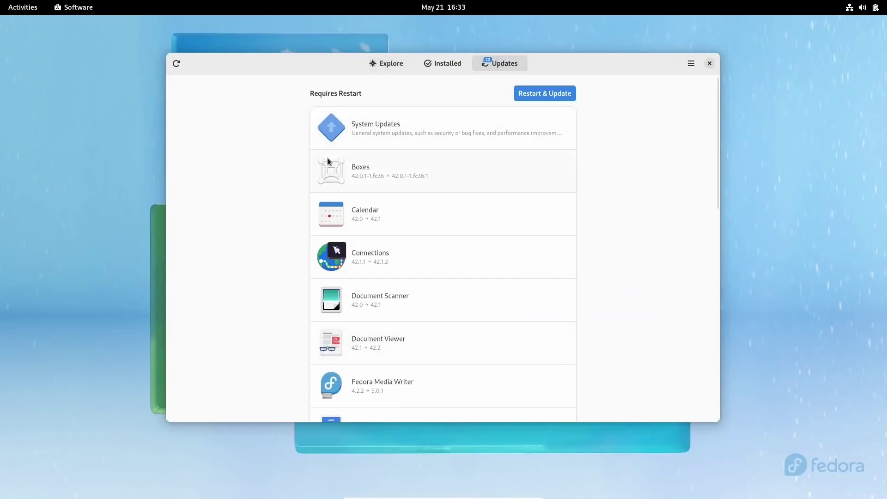
click(534, 94)
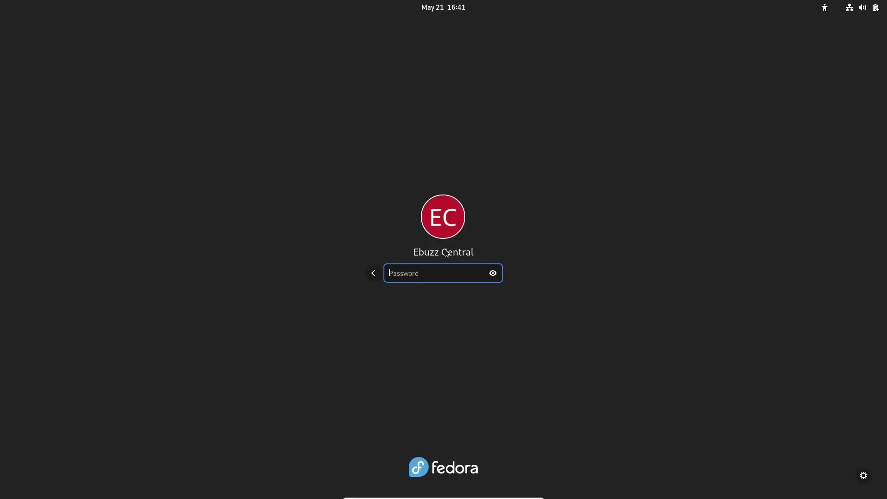
Log back in with the account password after the update reboot.
text(****)
key(Return)
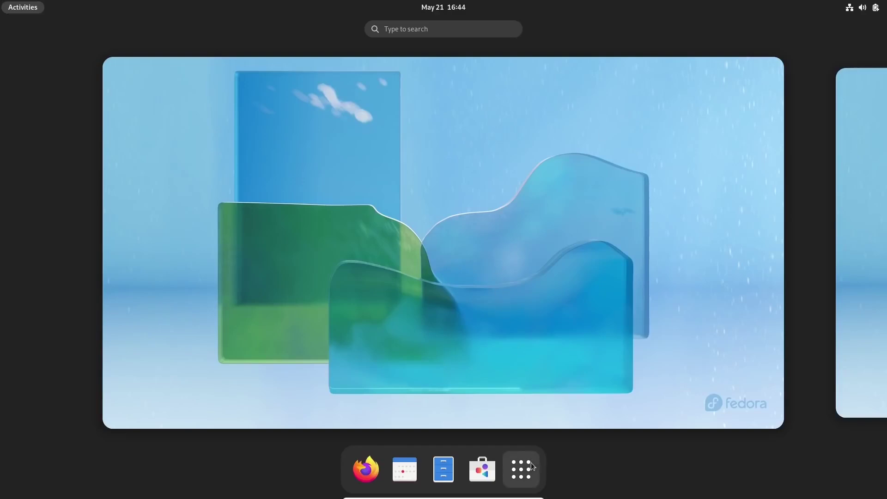
Launch Settings from the application grid after browsing the Utilities folder.
click(521, 470)
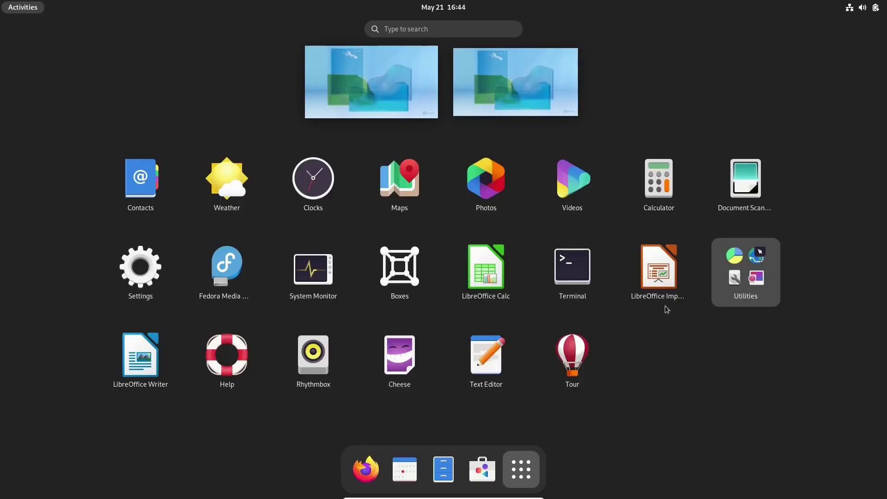
click(738, 279)
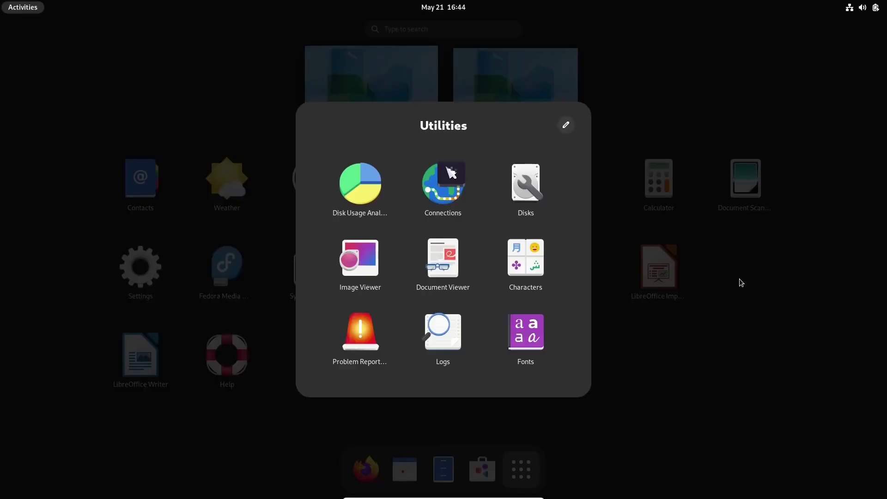
click(733, 342)
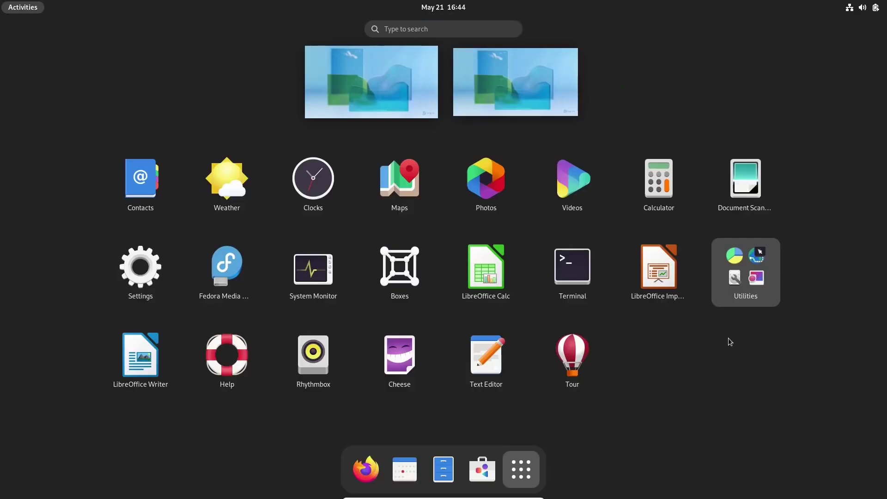
click(155, 268)
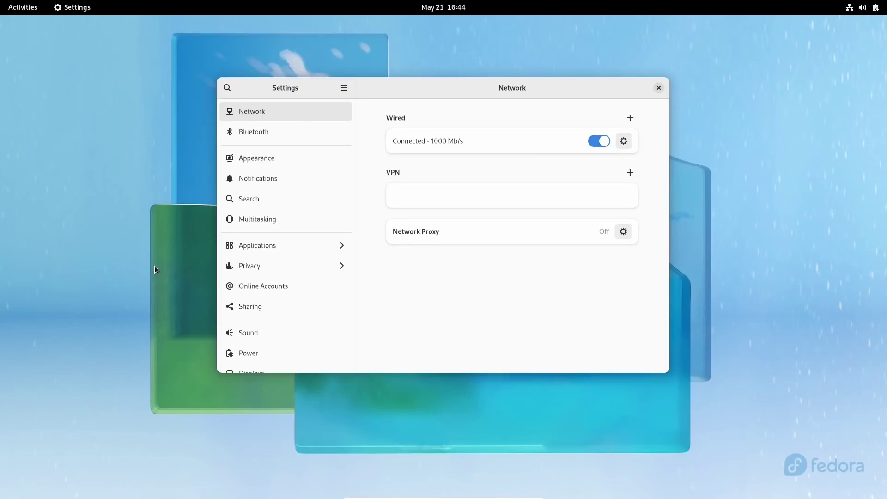
Switch the Appearance style to Dark, close Settings, and return to Activities.
click(272, 163)
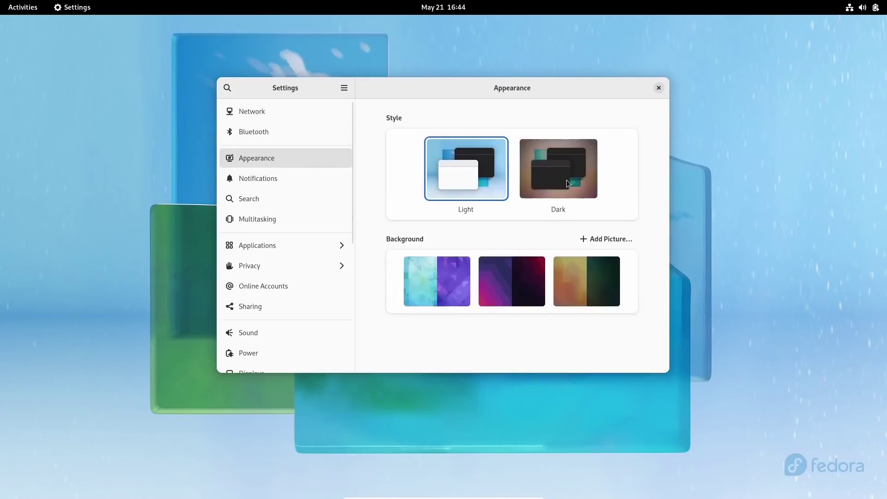
click(566, 179)
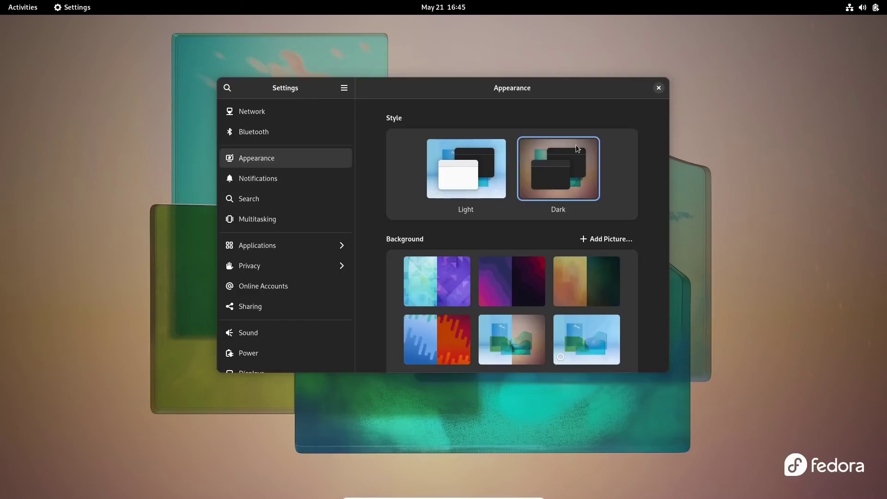
click(658, 88)
key(super)
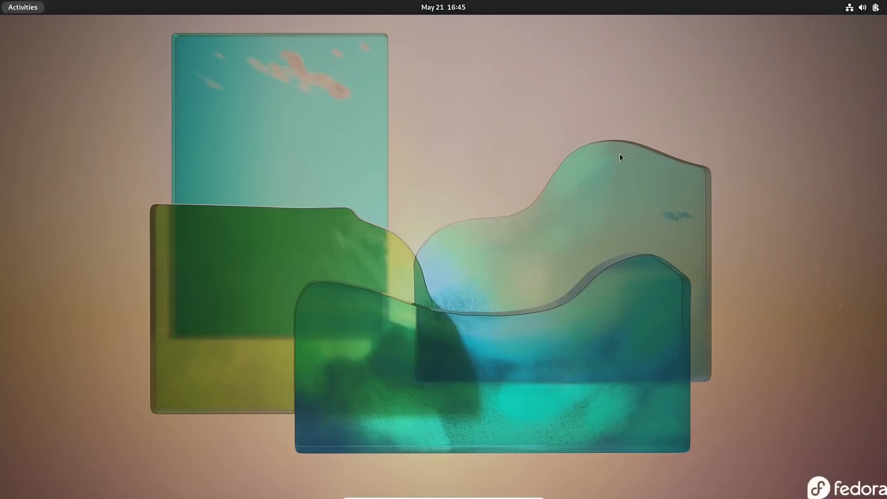
key(super)
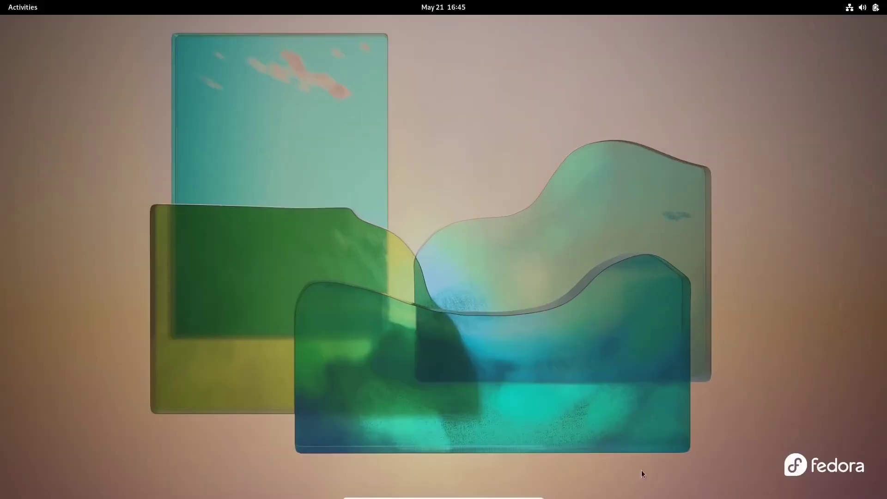
key(super)
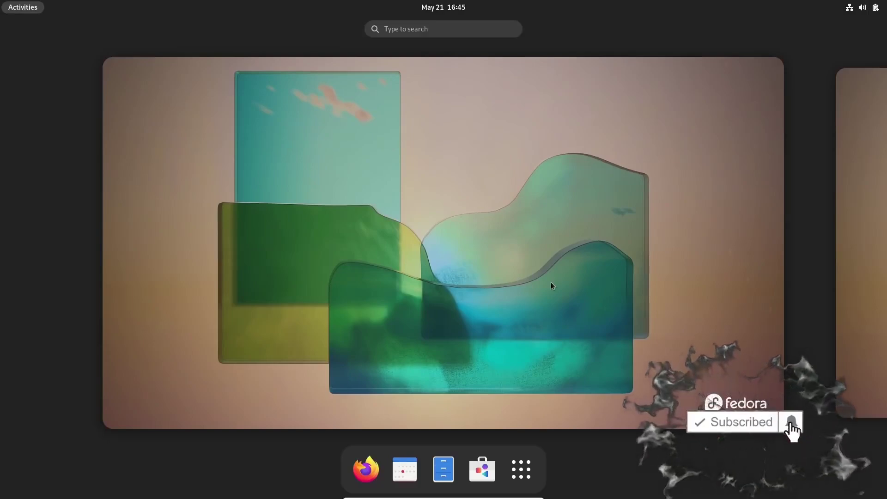
key(super)
key(super)
click(520, 469)
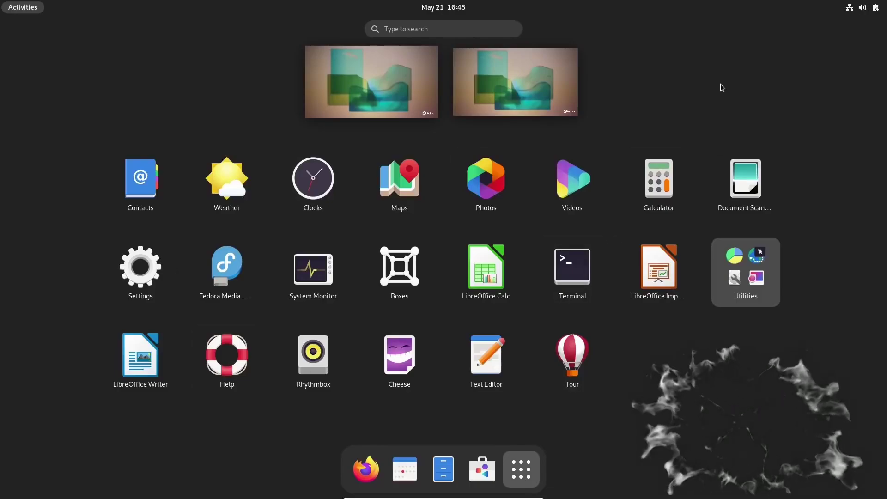
key(super)
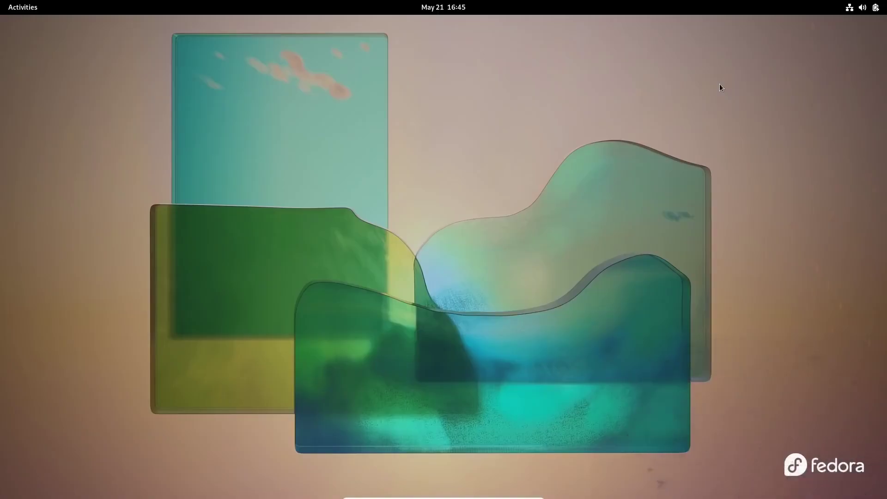